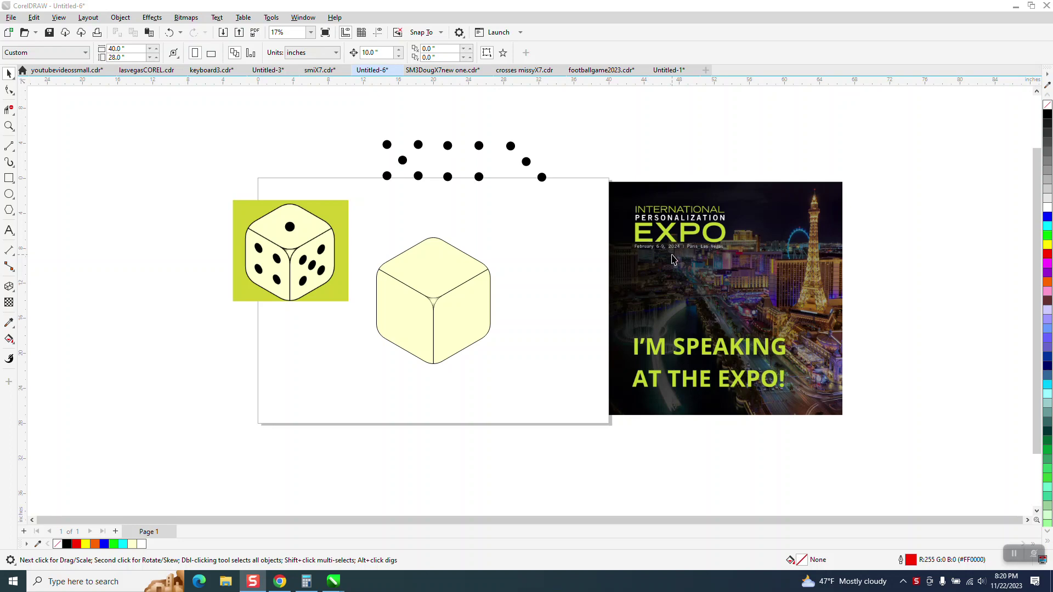
Move the Expo image further right and bring the five-, four- and three-dot groups onto the page.
drag(673, 260, 815, 209)
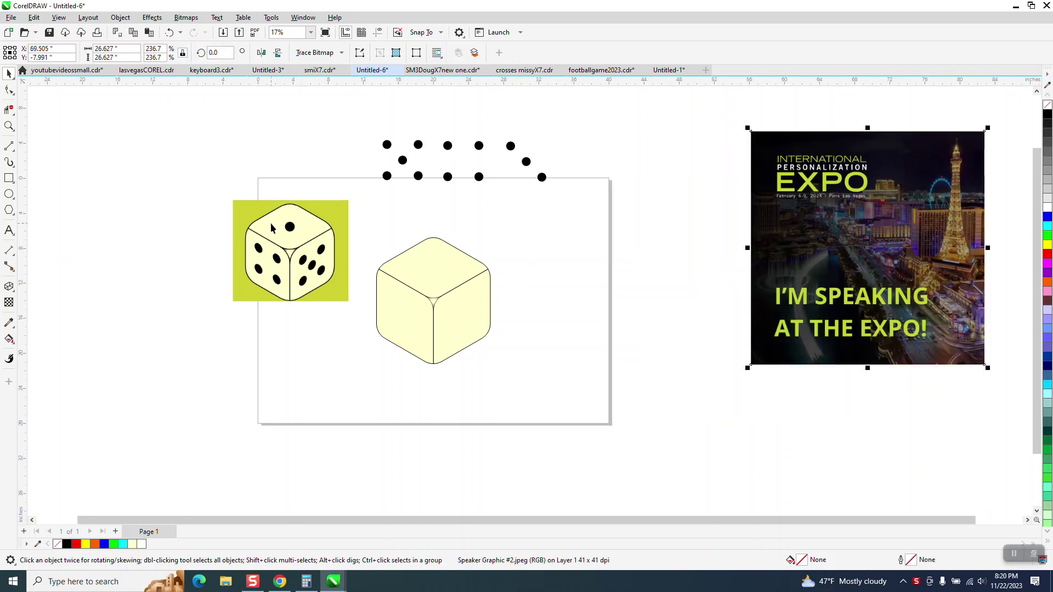
drag(406, 160, 570, 229)
drag(480, 182, 577, 309)
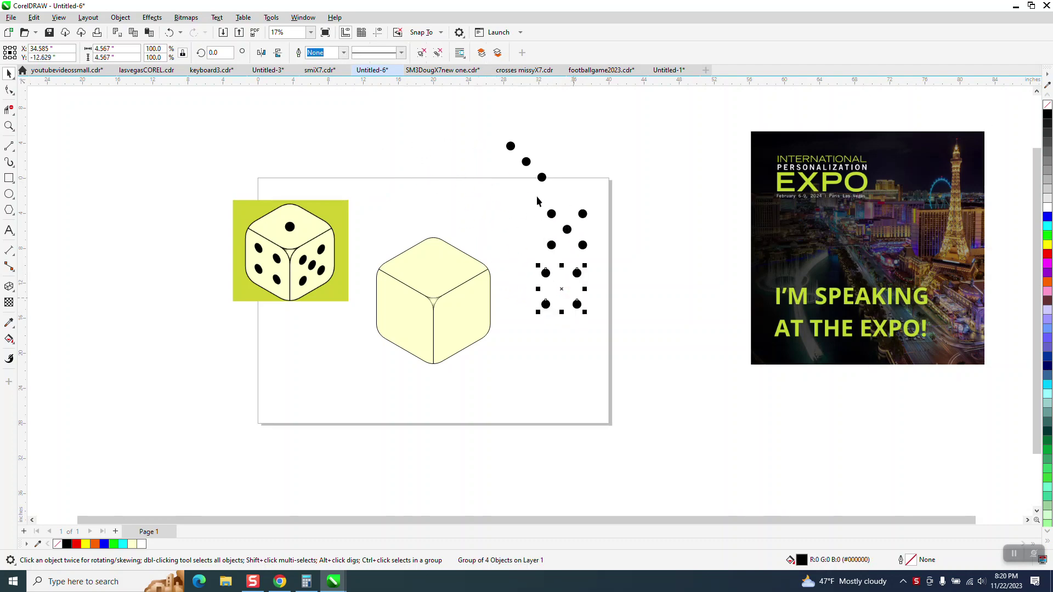
drag(541, 181, 594, 368)
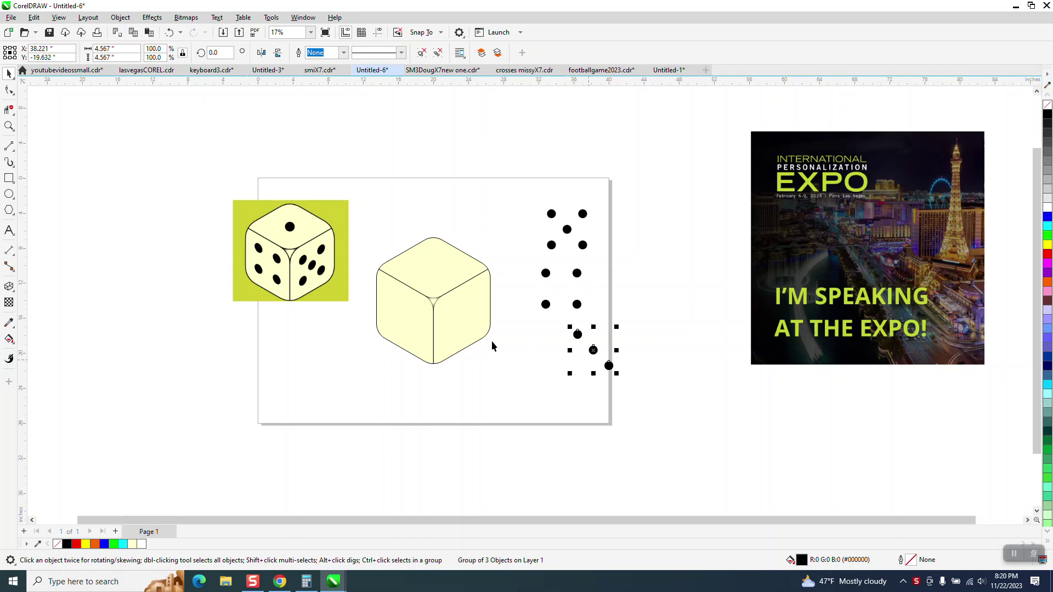
Move all three dot groups above the cube, then shift the diagonal three-dot group up and right.
drag(521, 201, 686, 414)
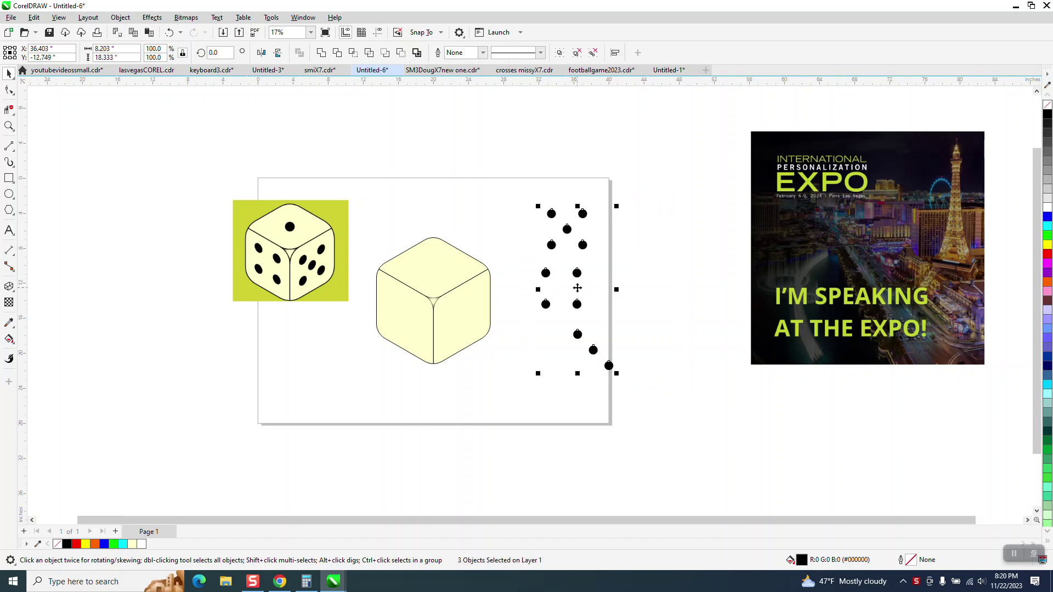
drag(577, 287, 452, 170)
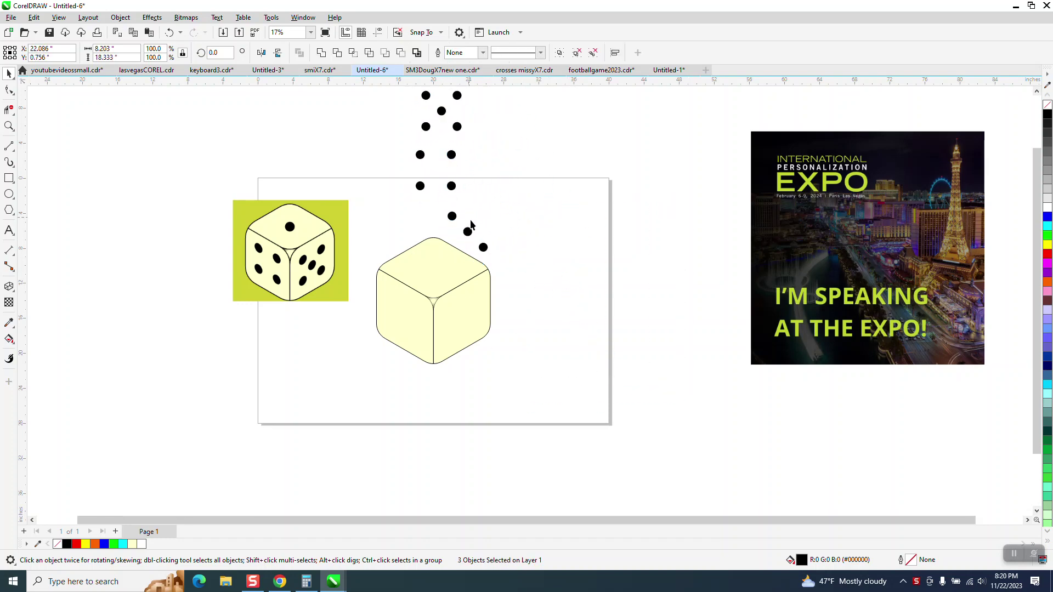
click(471, 225)
drag(471, 225, 498, 155)
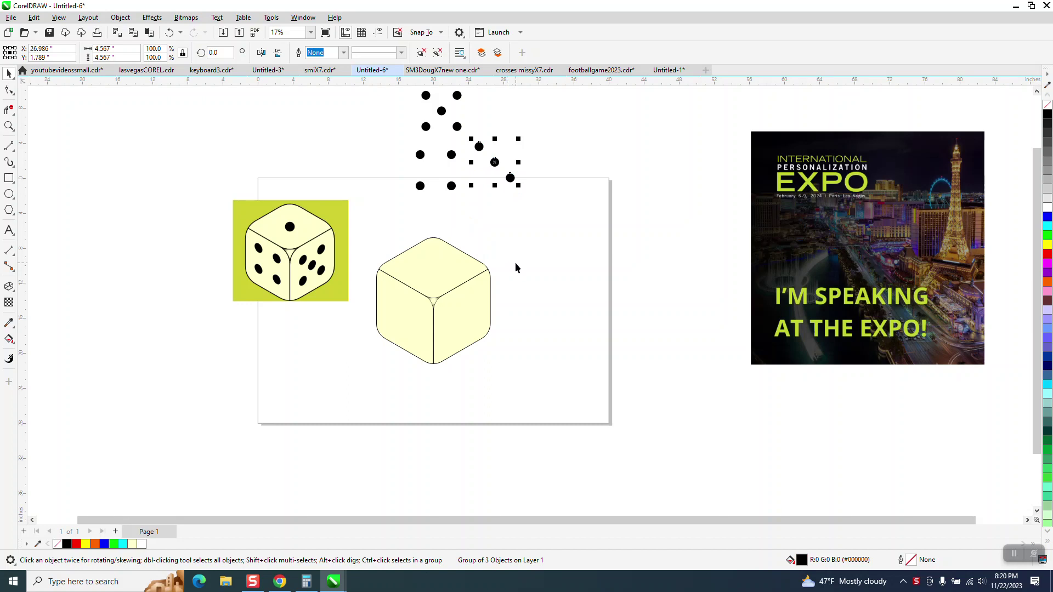
Duplicate the cube's right and top faces, offsetting the copies by 10 inches.
click(515, 268)
click(469, 339)
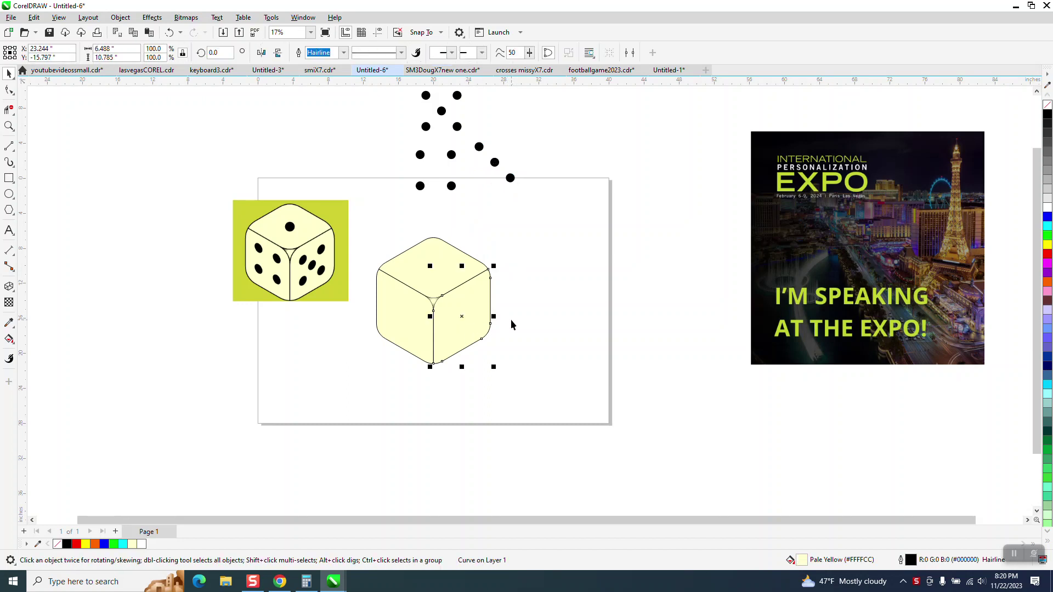
key(ctrl+d)
click(444, 277)
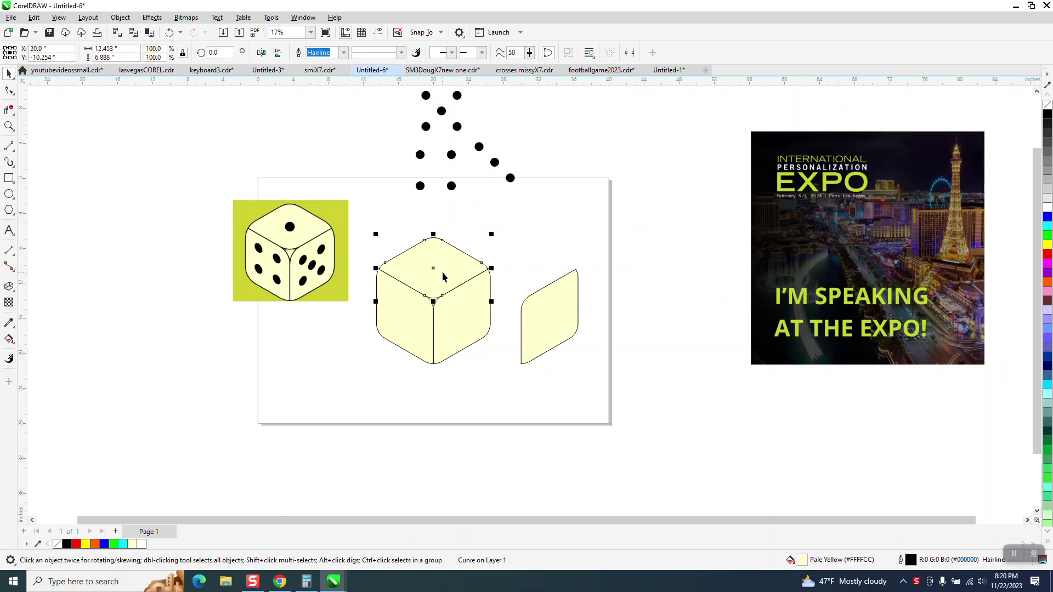
key(Up)
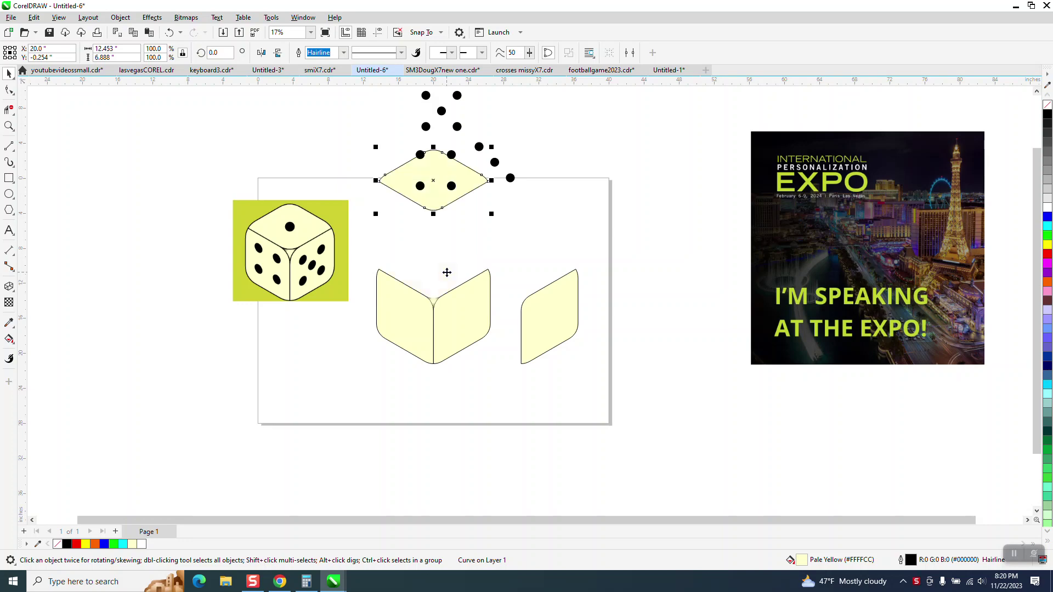
key(Right)
key(Right)
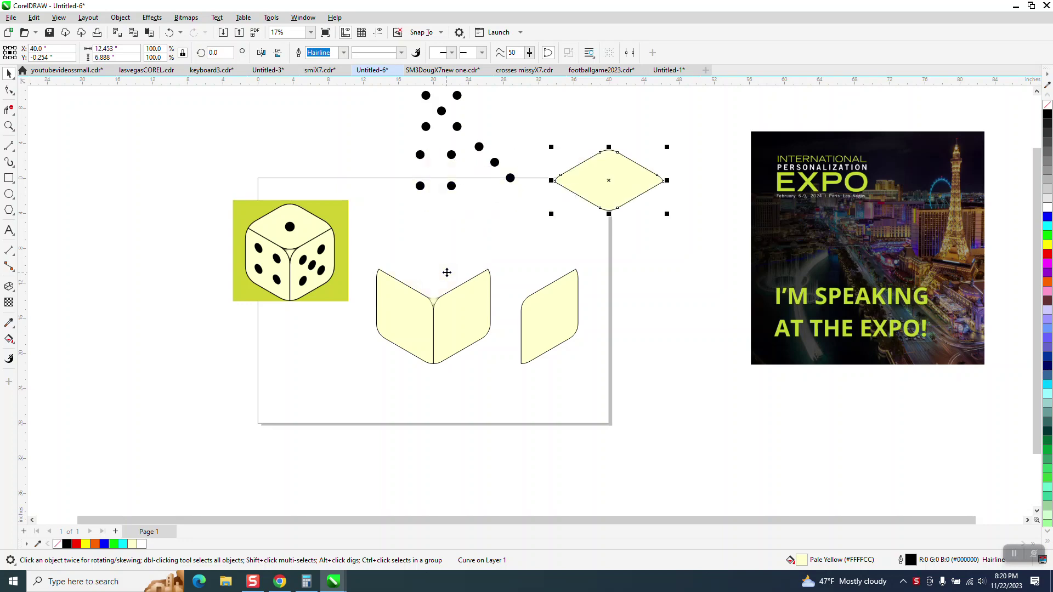
key(KP_Add)
key(Down)
key(Left)
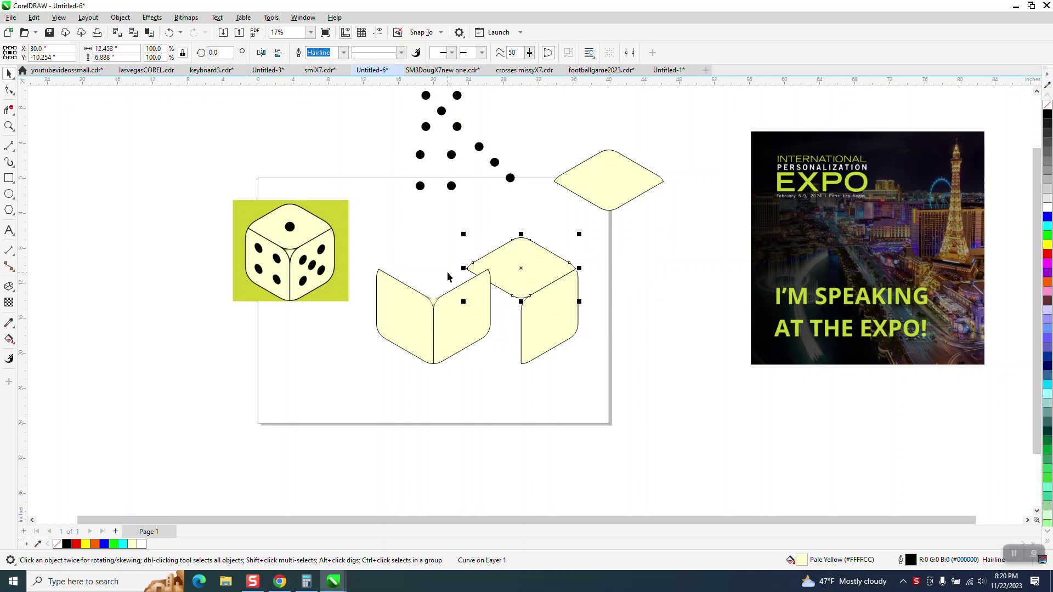
key(Left)
Duplicate the left face 30 inches right, then set No Fill on all three face copies.
click(413, 322)
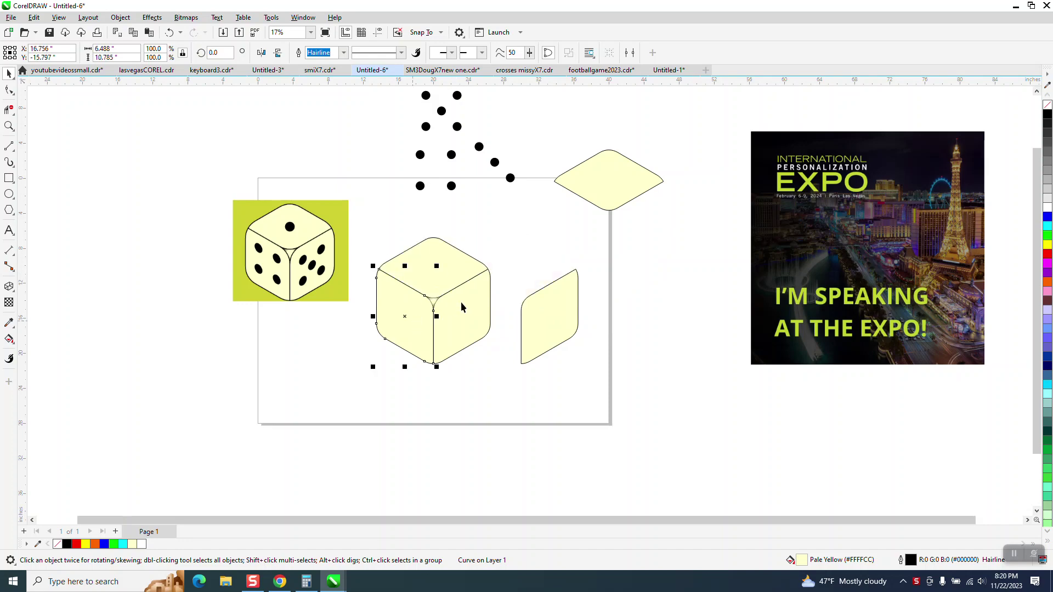
key(KP_Add)
key(Right)
key(Right)
key(Right)
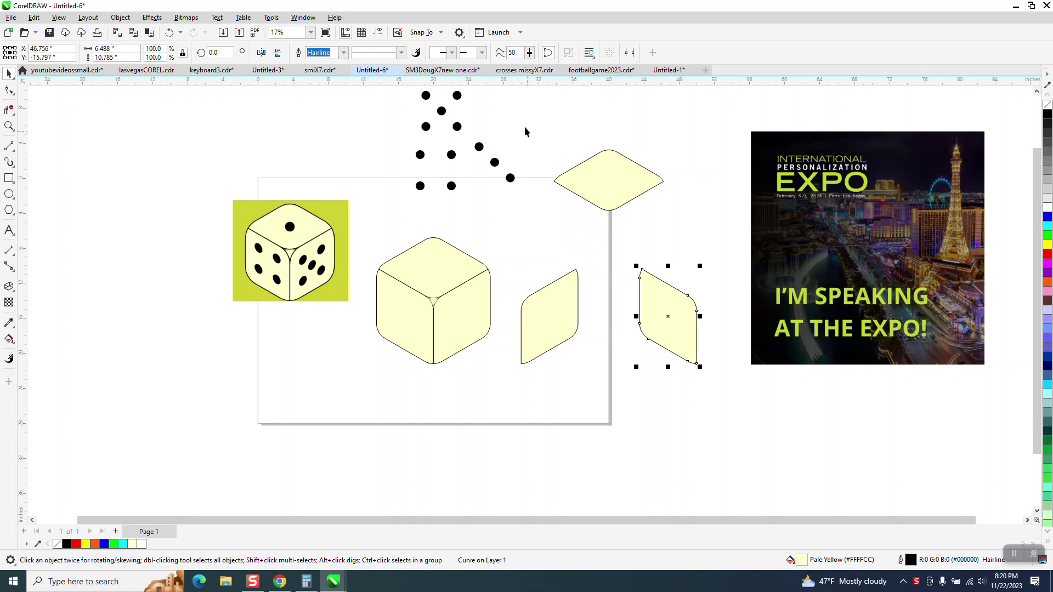
drag(514, 111, 555, 360)
drag(704, 385, 705, 386)
click(1047, 105)
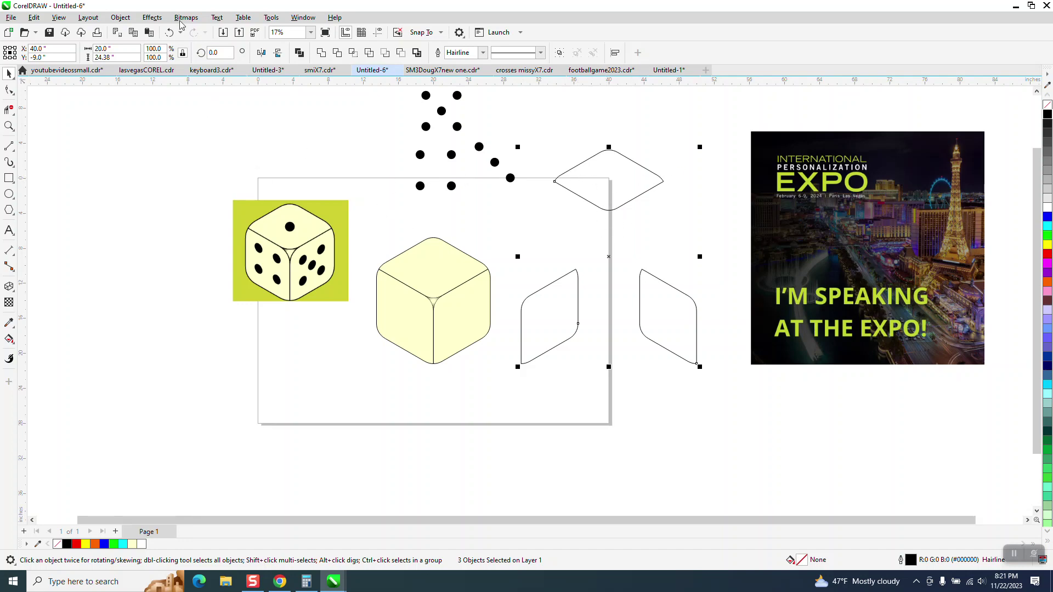
Apply a 0.5-inch inner contour to the top diamond copy via Effects > Contour.
click(152, 17)
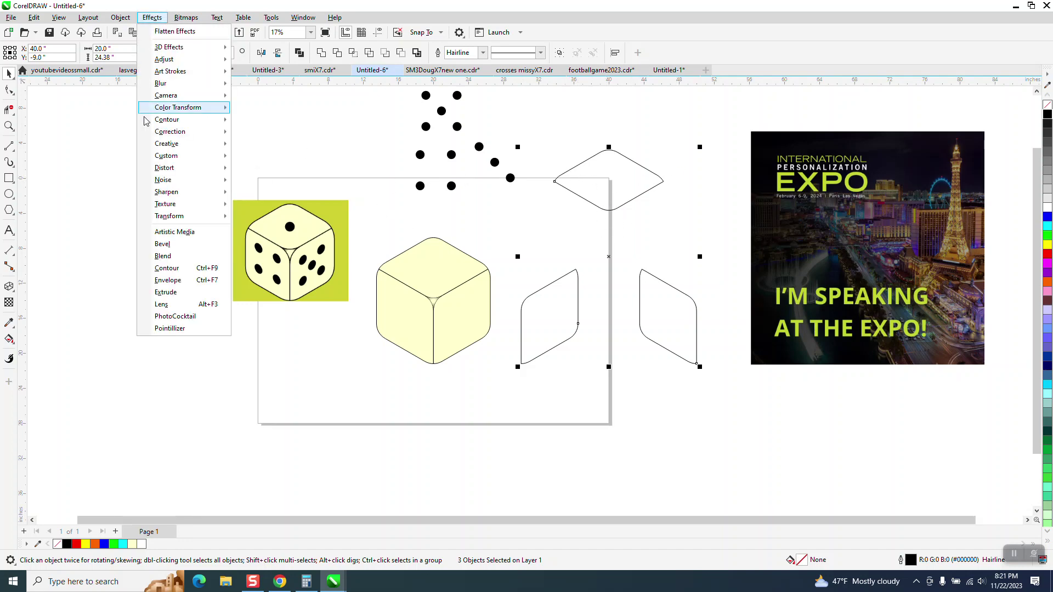
click(166, 268)
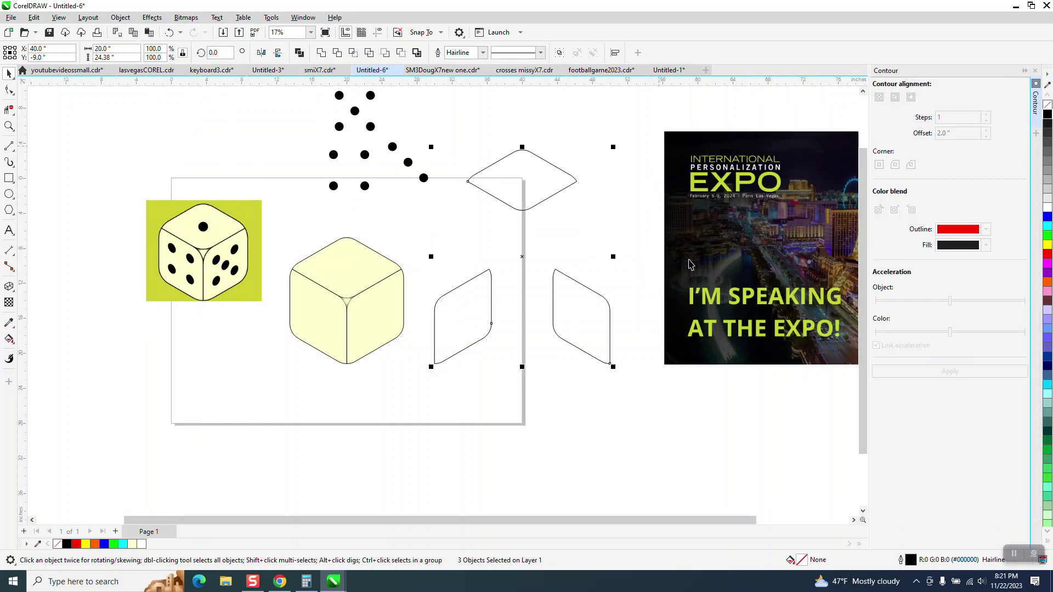
click(569, 180)
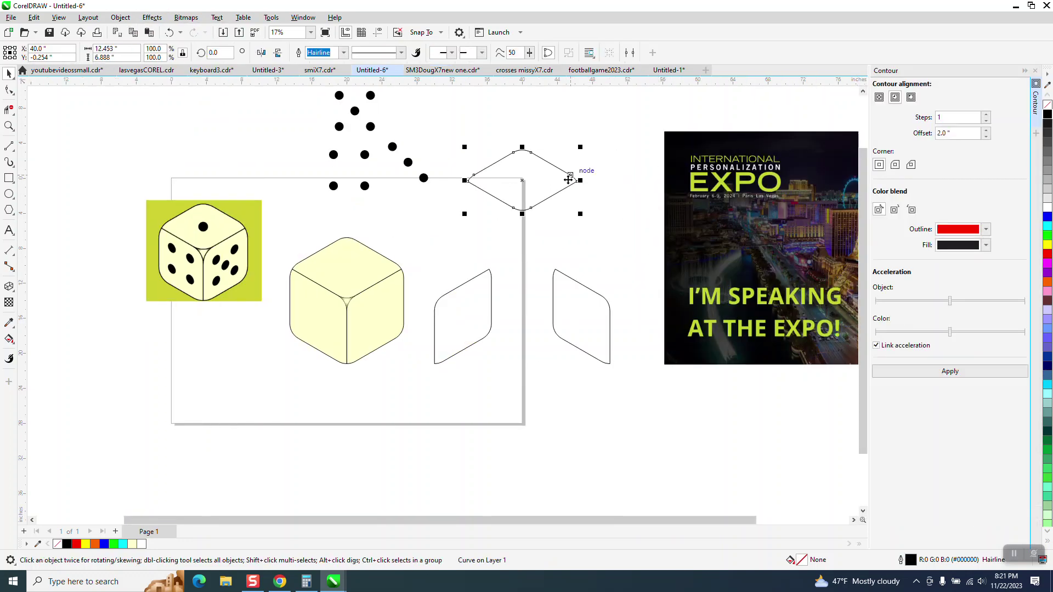
double_click(946, 133)
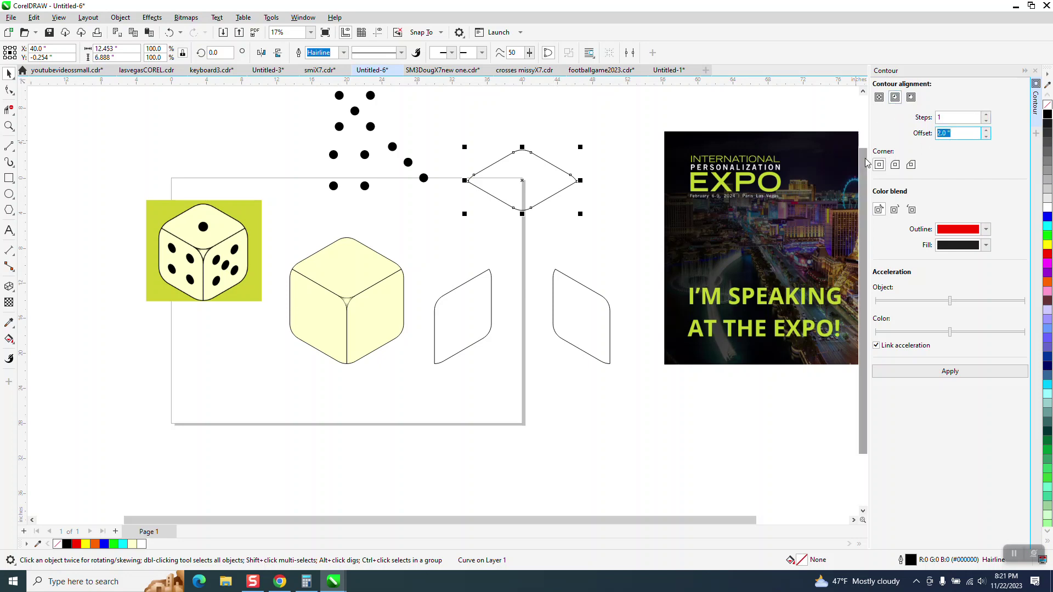
text(.5)
click(955, 372)
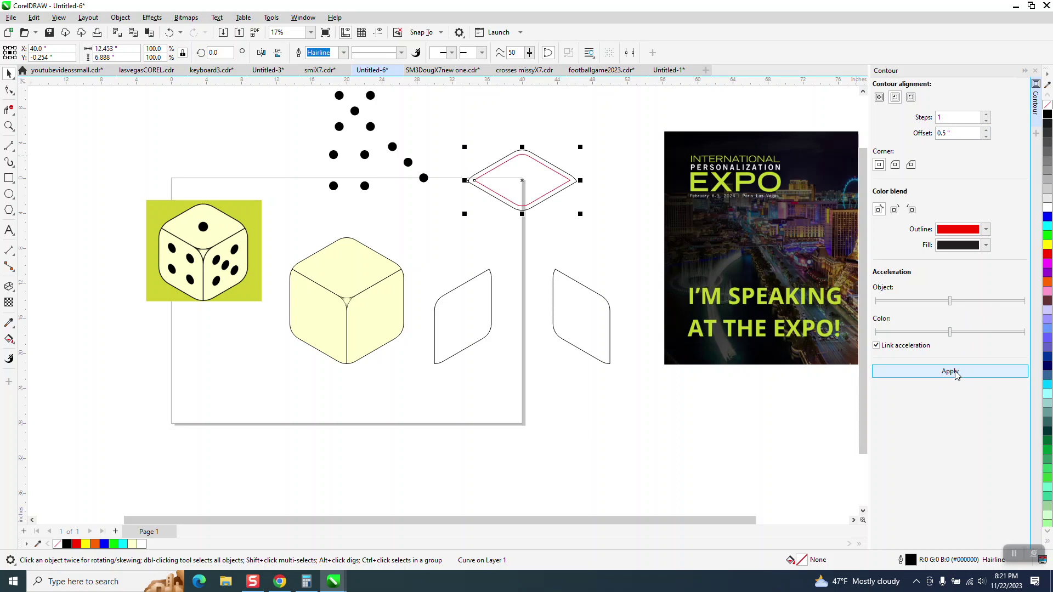
Apply the same 0.5-inch contour to the right and middle parallelogram copies.
click(594, 297)
click(949, 371)
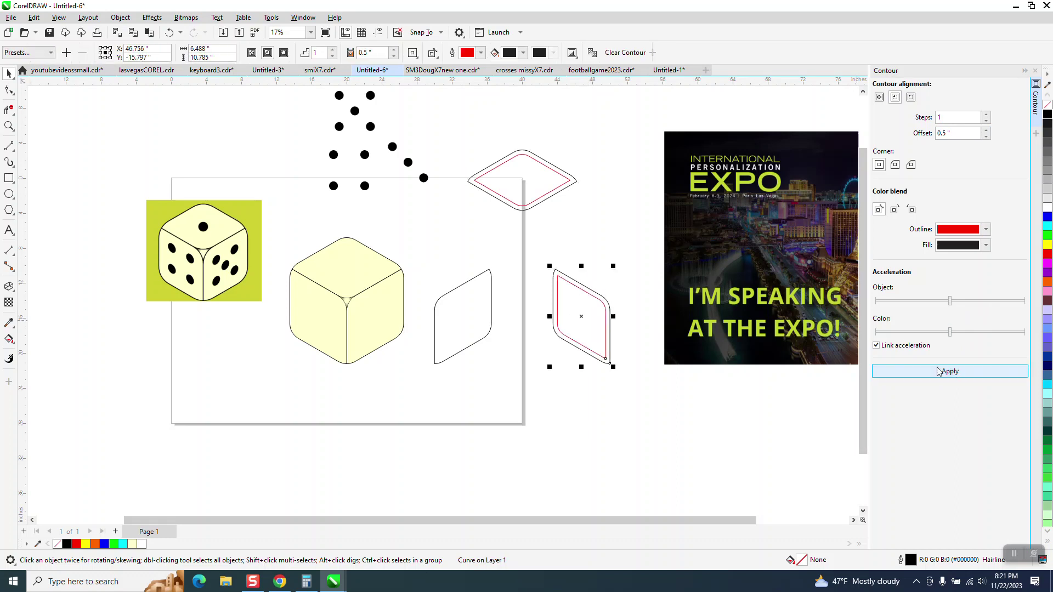
click(490, 310)
click(965, 372)
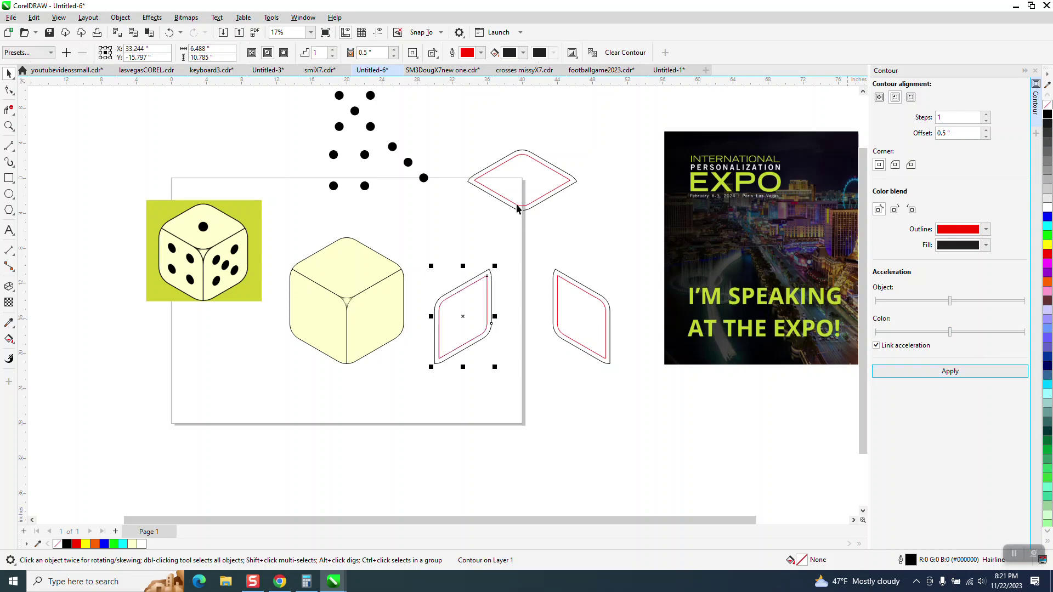
Break the contours apart from all three contoured face shapes.
drag(415, 124, 463, 327)
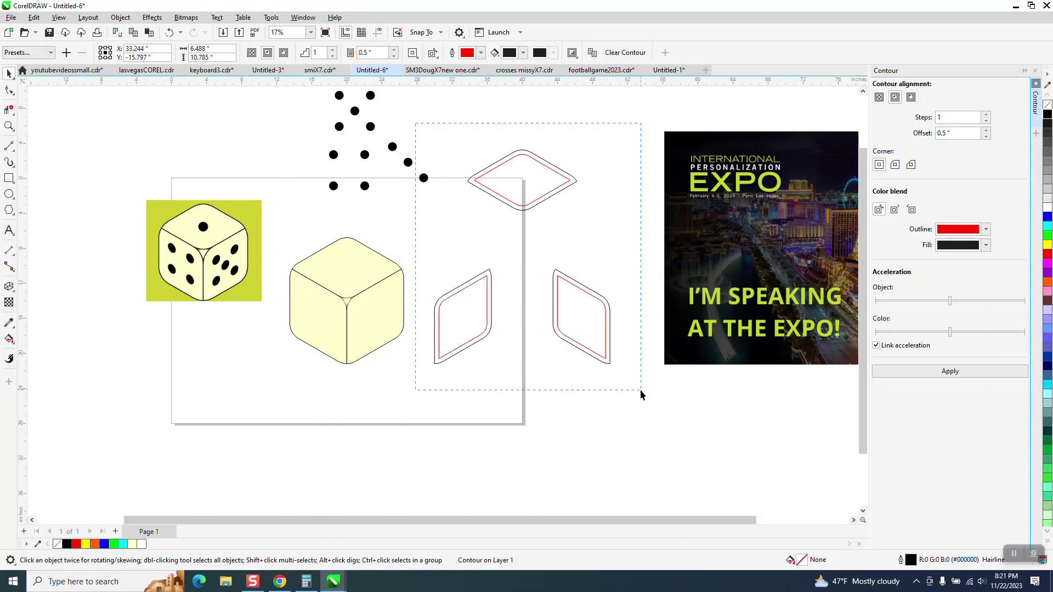
drag(640, 394, 640, 393)
click(120, 17)
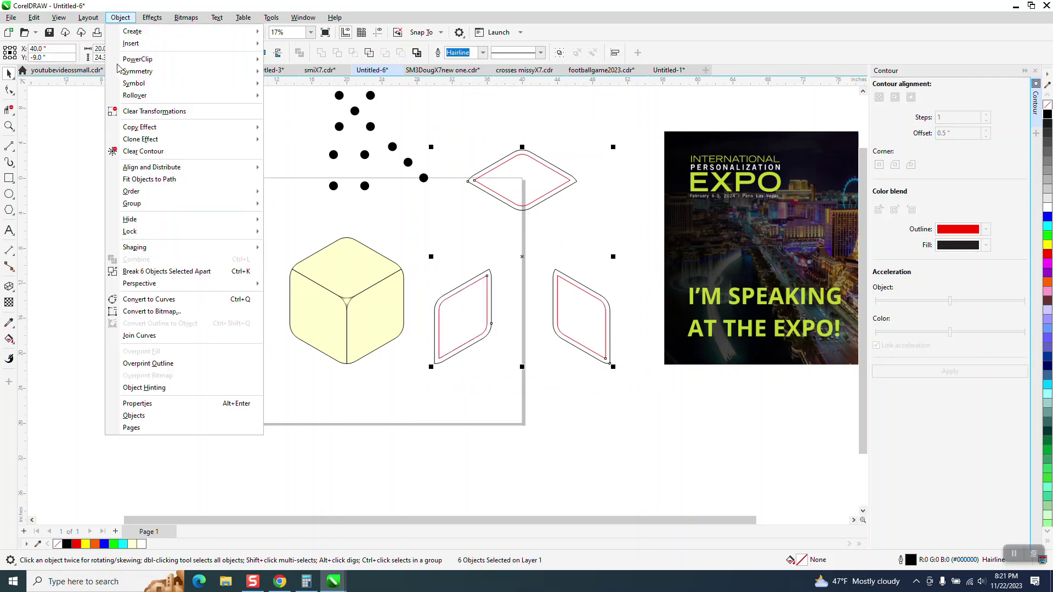
click(163, 271)
click(134, 224)
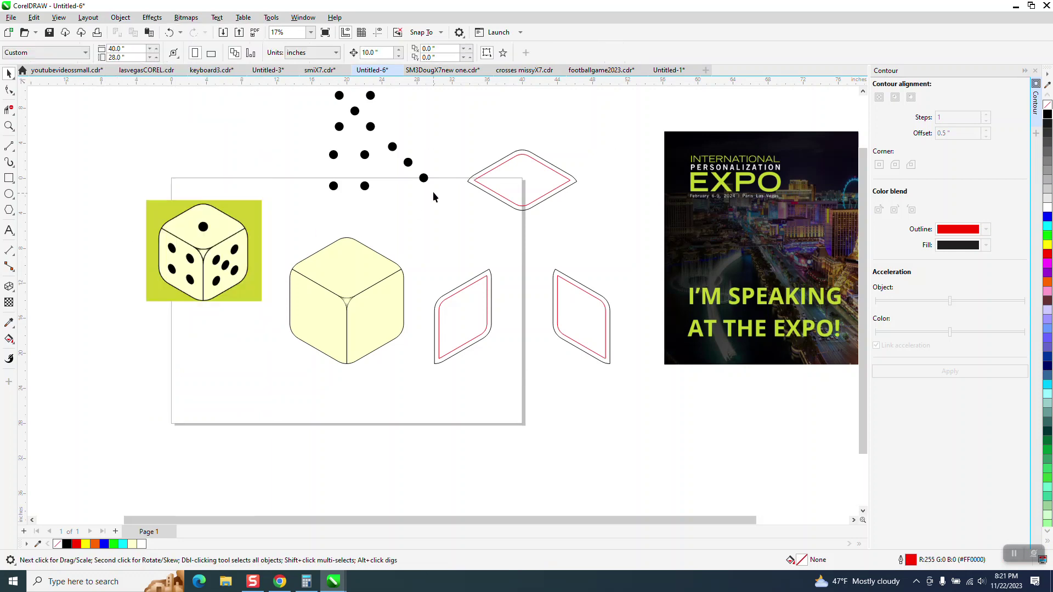
Place the four-dot group in the middle parallelogram, five-dot on the diamond, and mirror the three-dot group.
drag(366, 160, 467, 300)
drag(369, 131, 587, 181)
click(576, 228)
click(423, 177)
drag(439, 208, 567, 388)
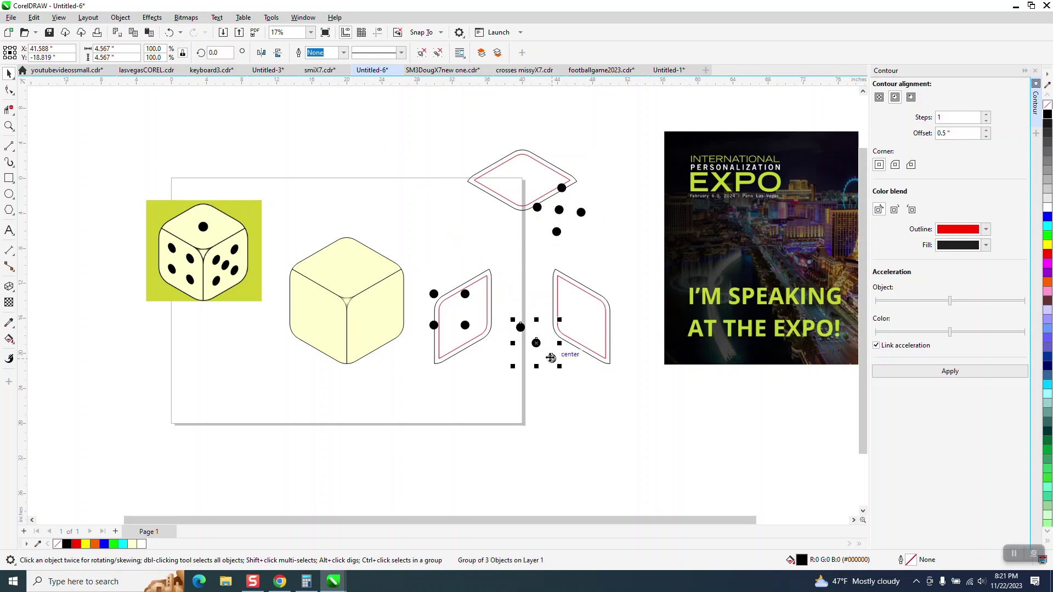
click(260, 53)
drag(467, 328, 480, 329)
Delete the black outer outlines, keeping only the red contour outlines.
click(494, 276)
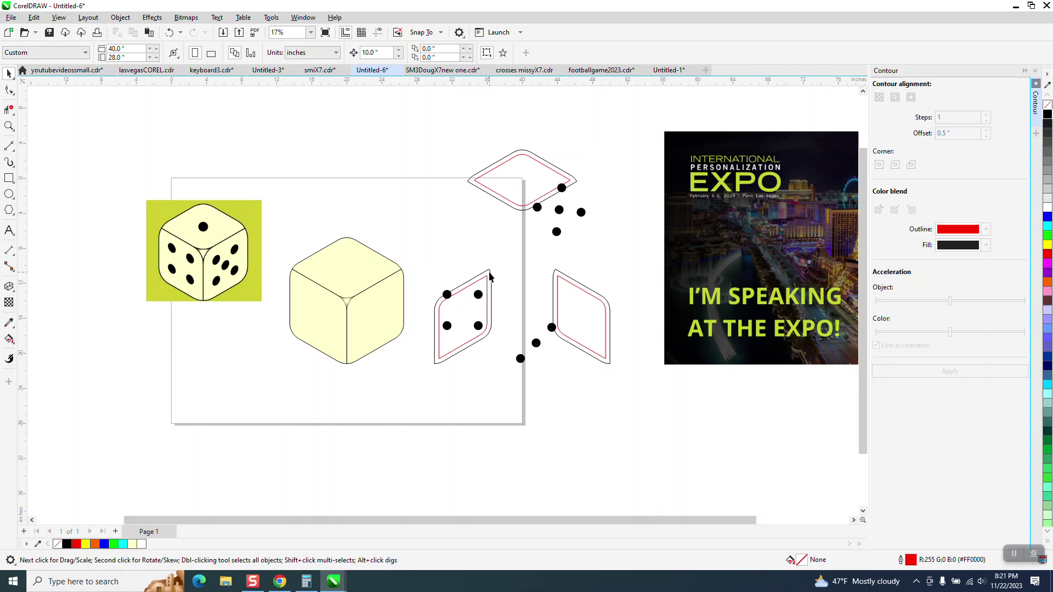
click(492, 277)
click(494, 276)
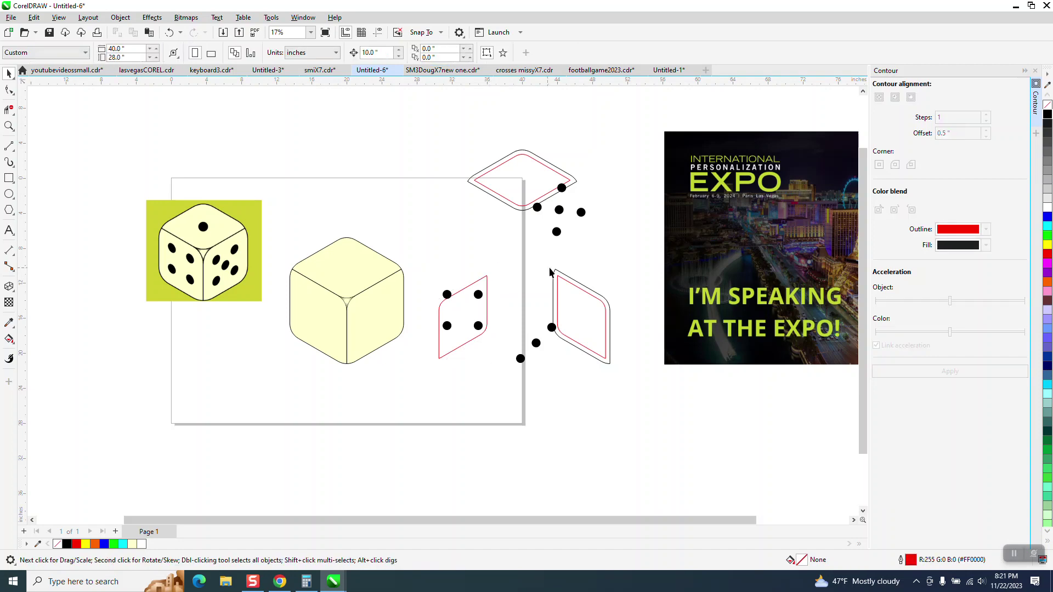
click(558, 274)
key(Delete)
click(521, 207)
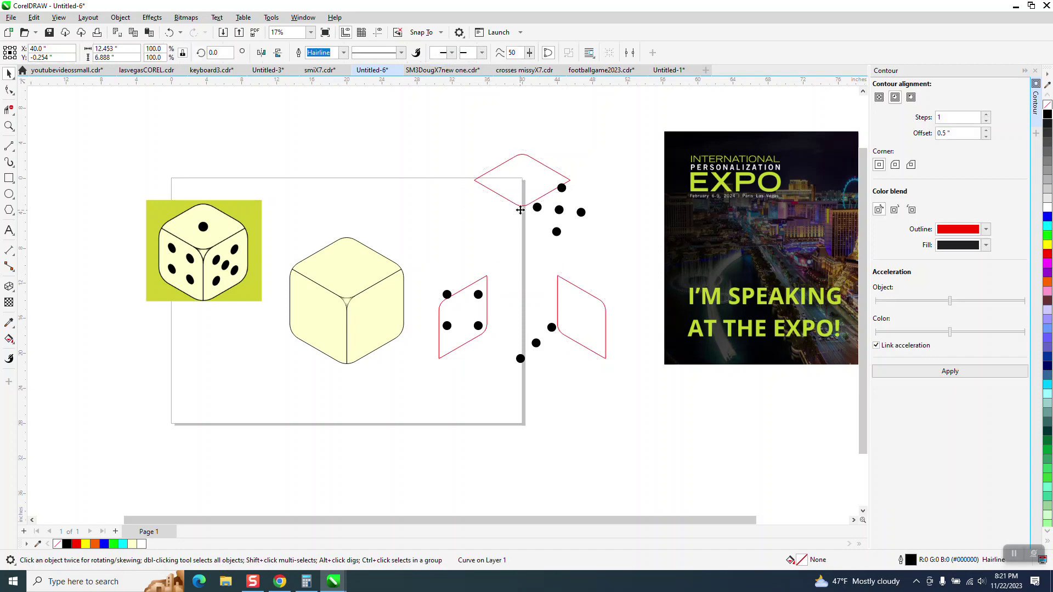
key(Delete)
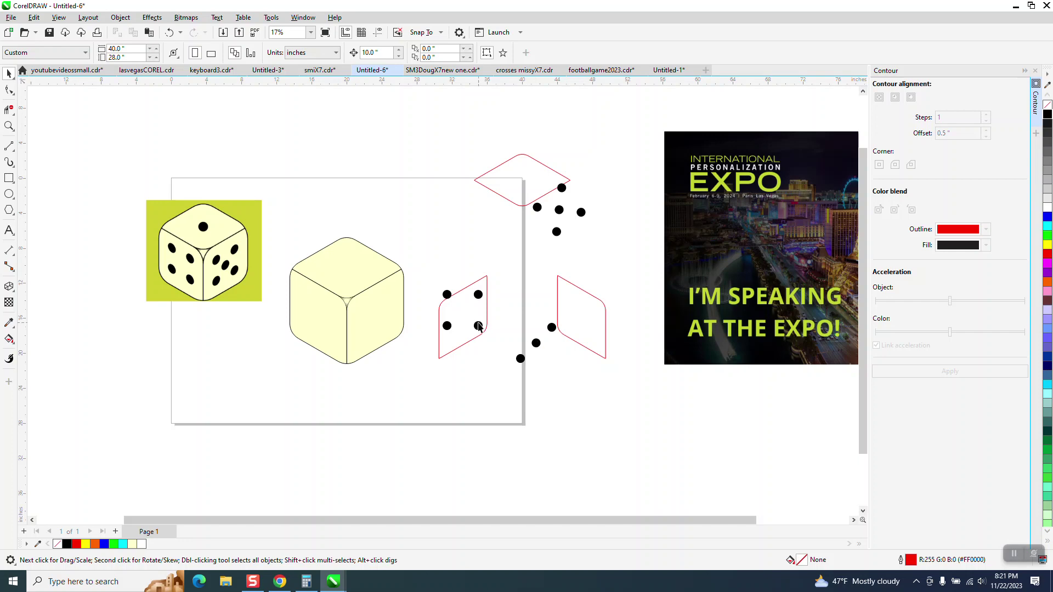
Move the four-dot group slightly lower and scale it to 90%.
click(8, 125)
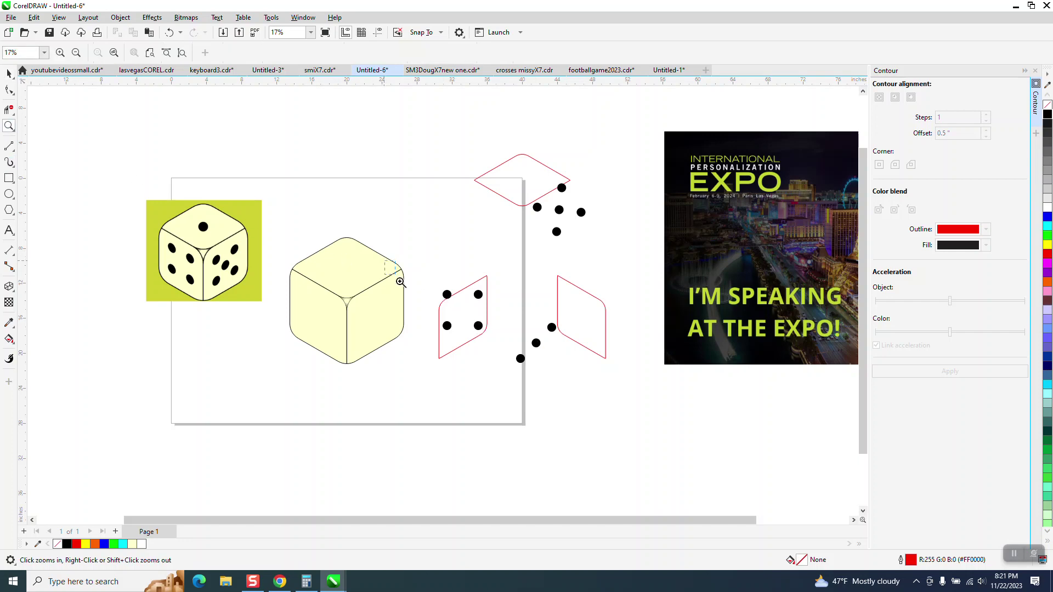
drag(399, 282, 559, 378)
click(9, 73)
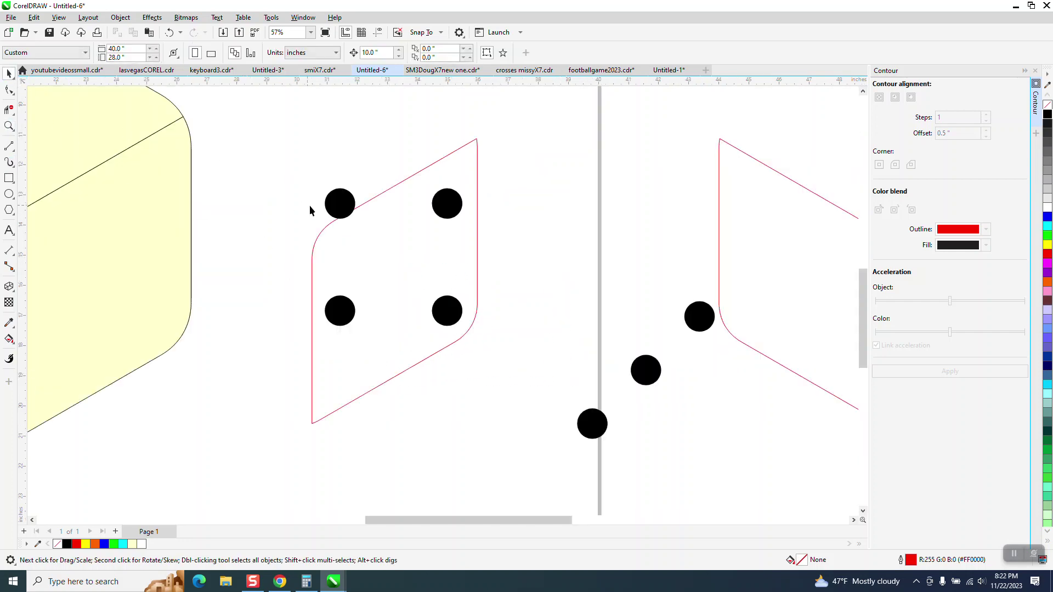
drag(332, 210, 334, 235)
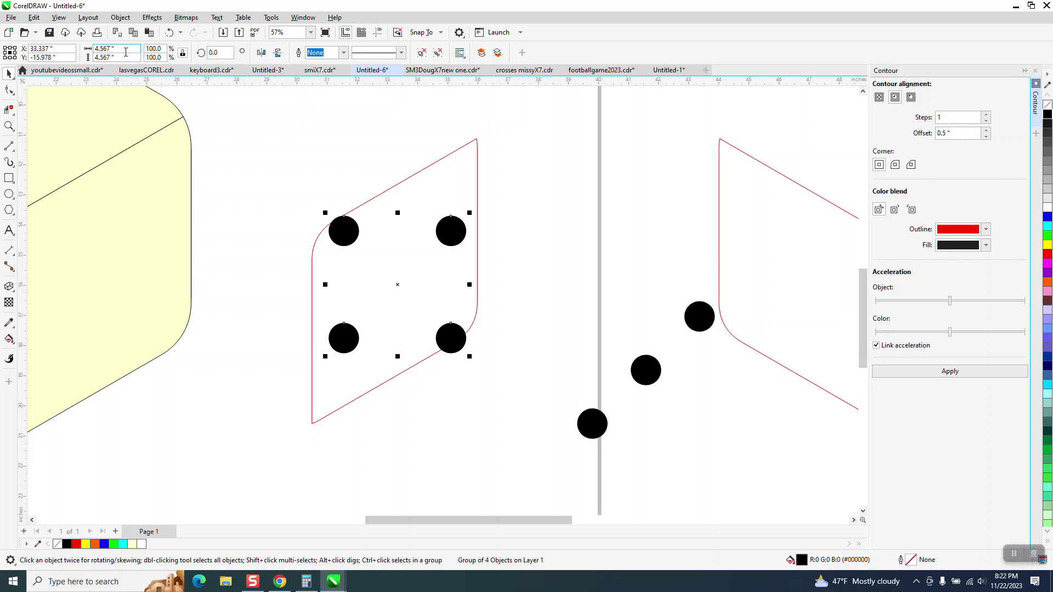
click(154, 49)
text(9)
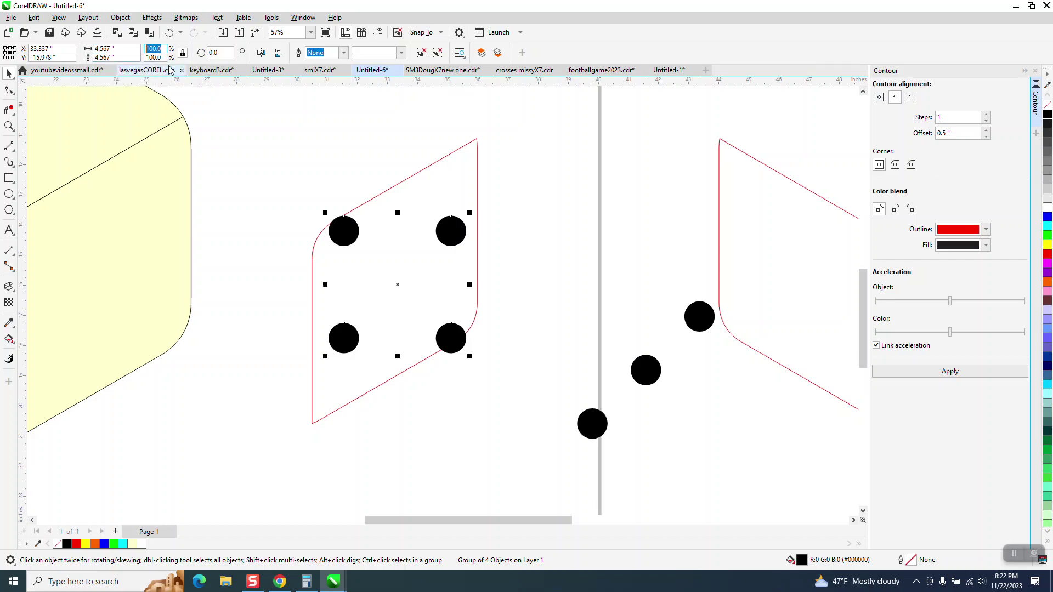
text(0)
key(Return)
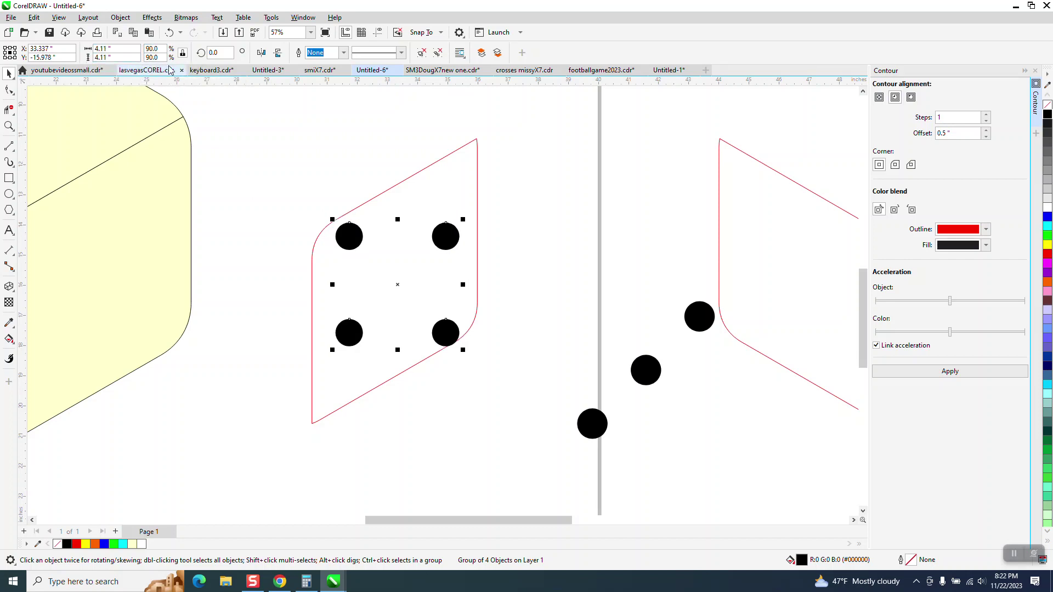
Scale the diagonal three-dot group and the top five-dot group to 90%.
click(707, 318)
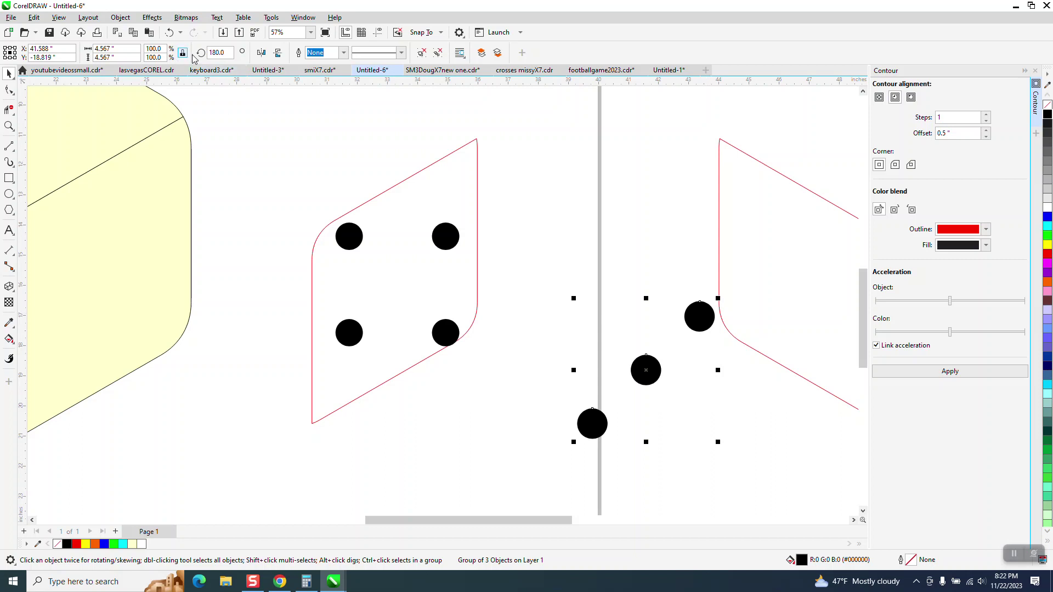
text(90)
key(Return)
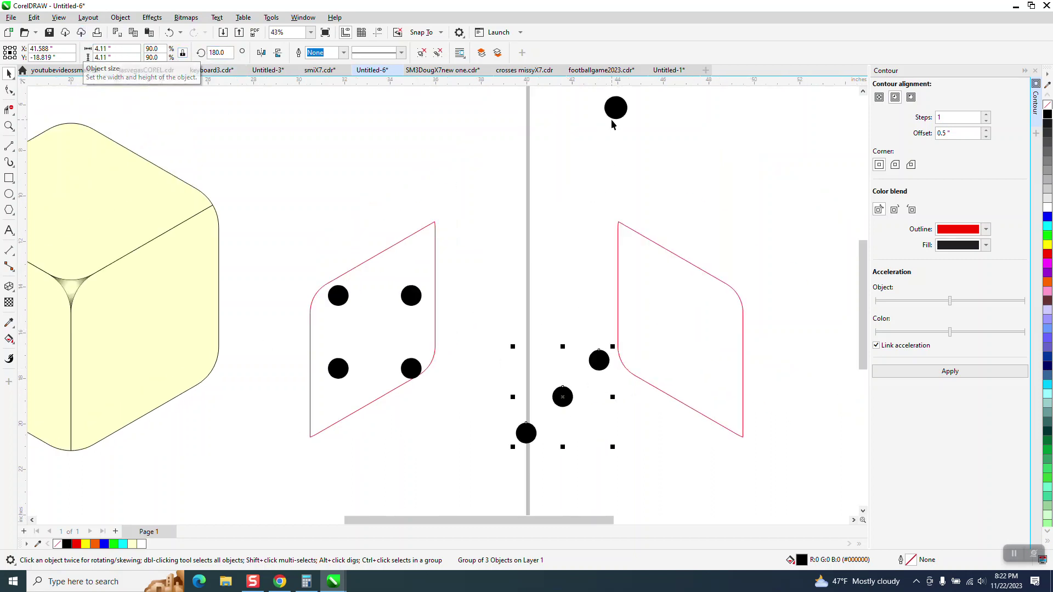
click(612, 112)
click(154, 49)
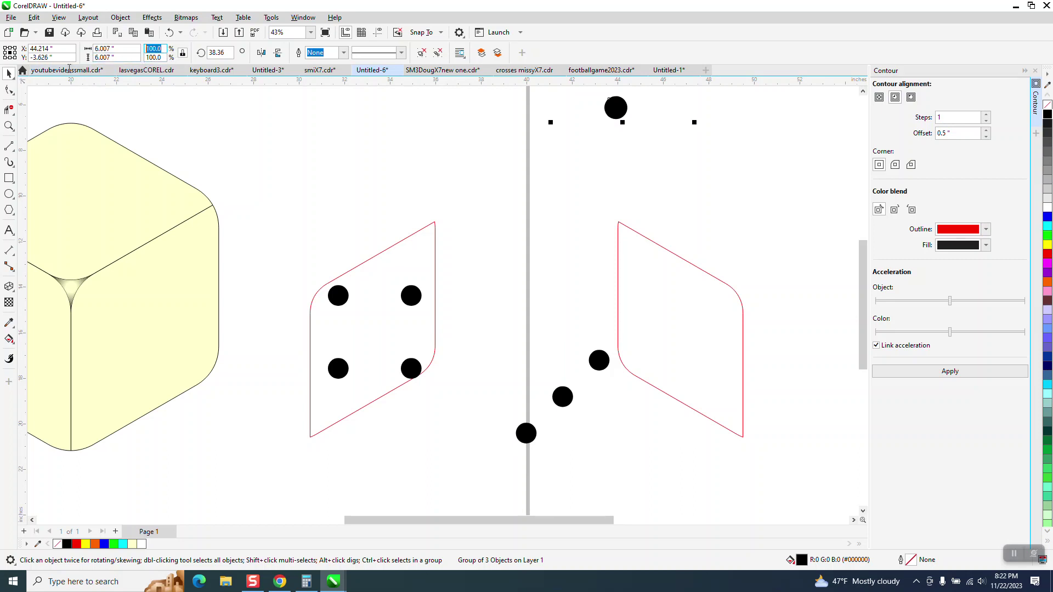
text(90)
key(Return)
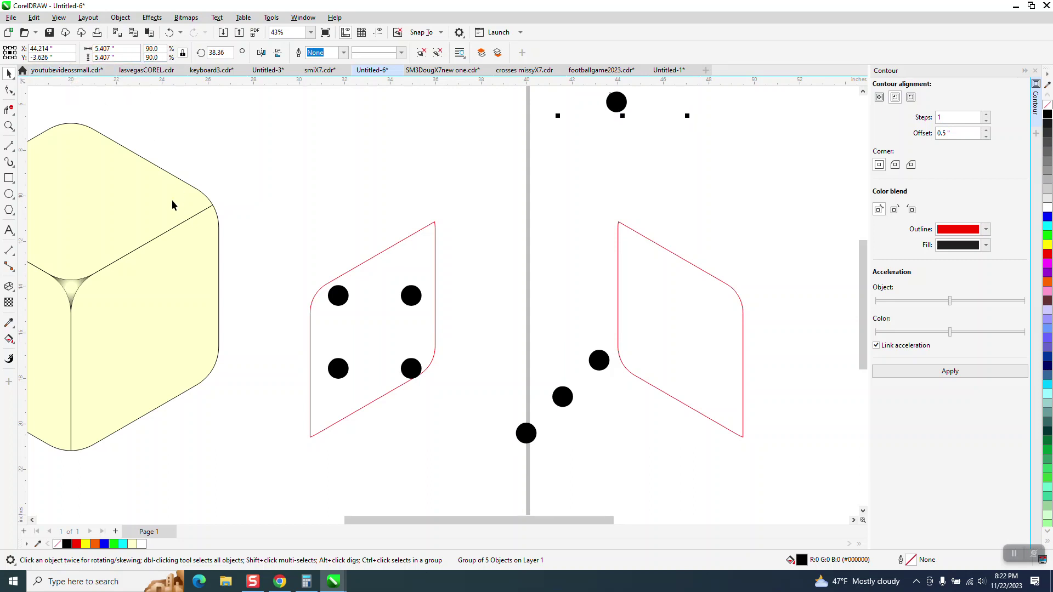
click(411, 298)
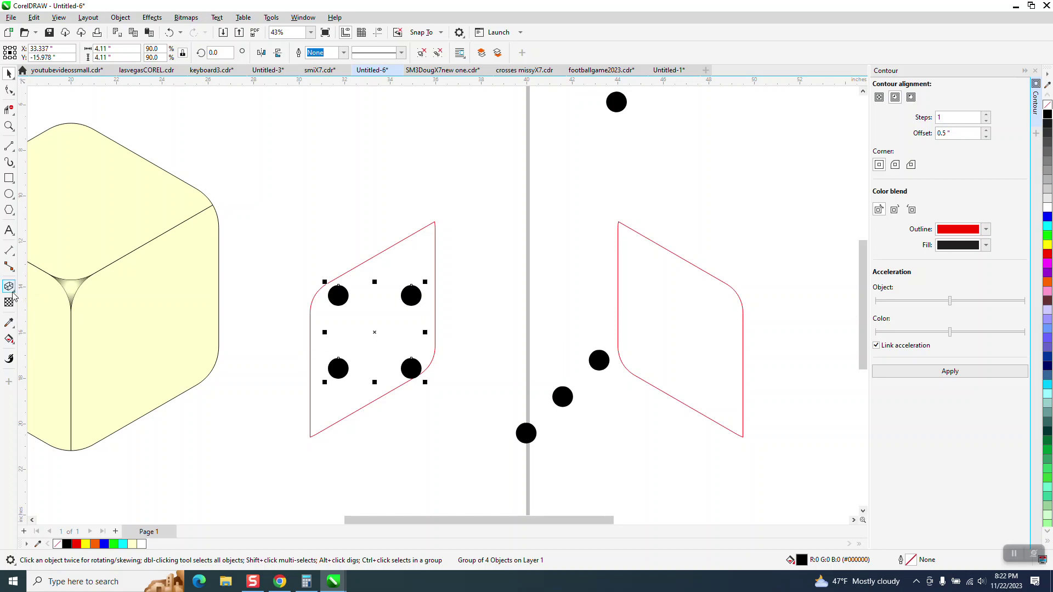
Apply an envelope to the four-dot group, undoing a first stretched corner.
click(8, 286)
click(12, 291)
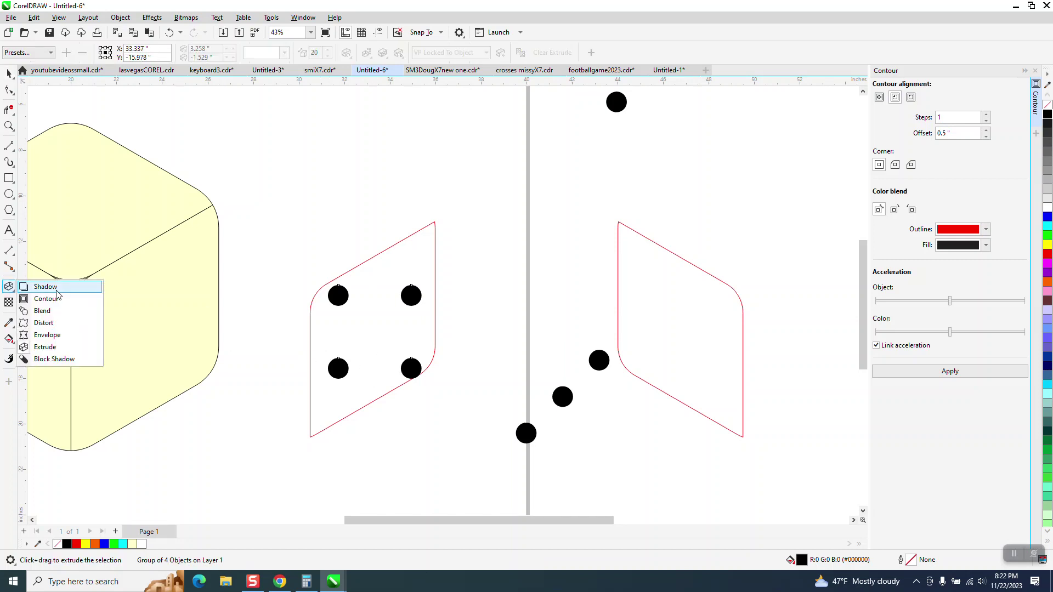
click(47, 335)
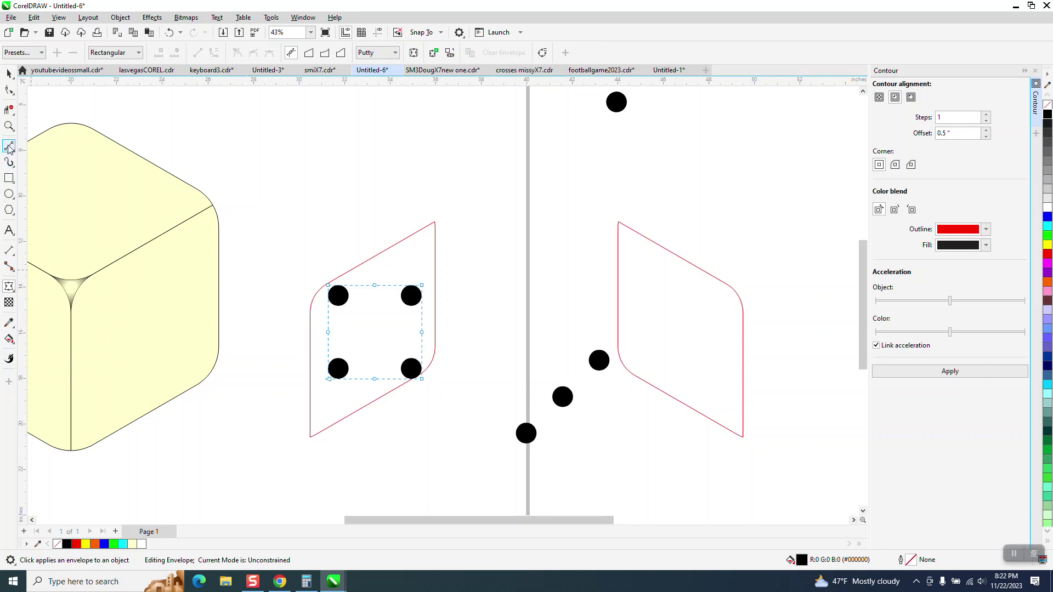
key(z)
scroll(518, 422, up, 2)
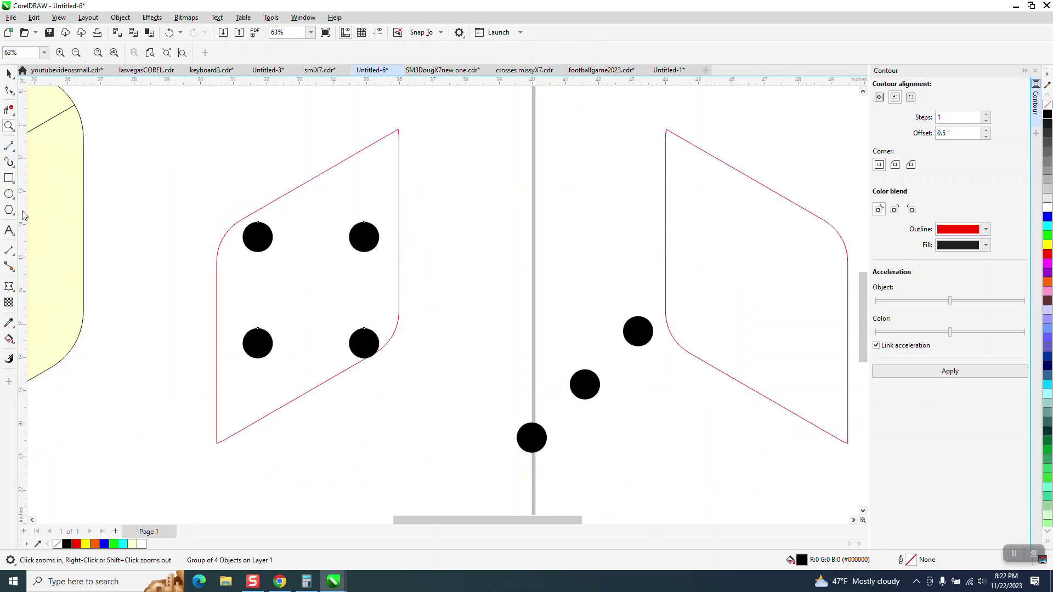
click(8, 287)
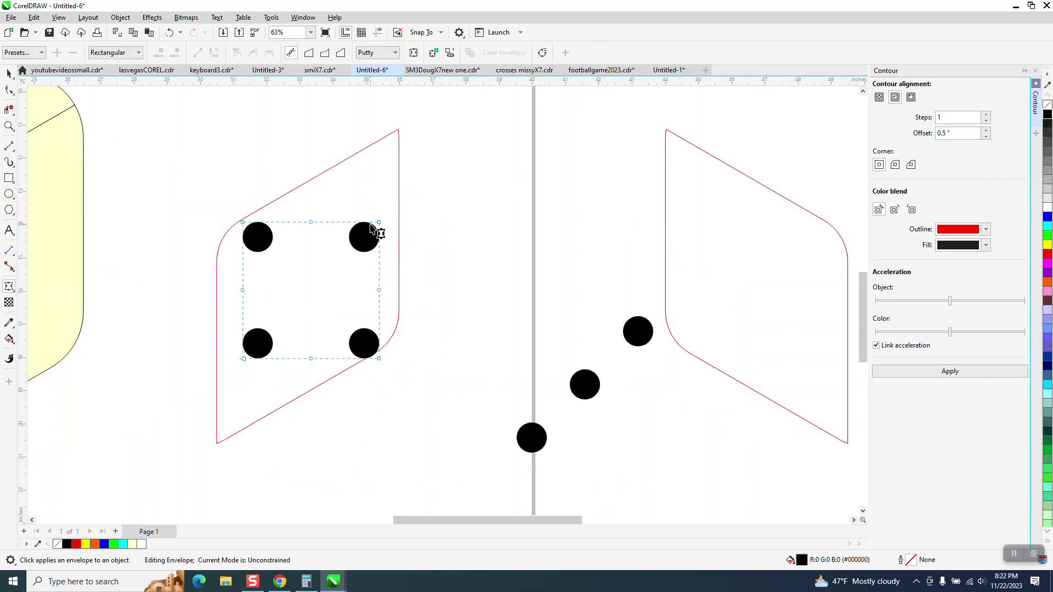
drag(379, 222, 398, 130)
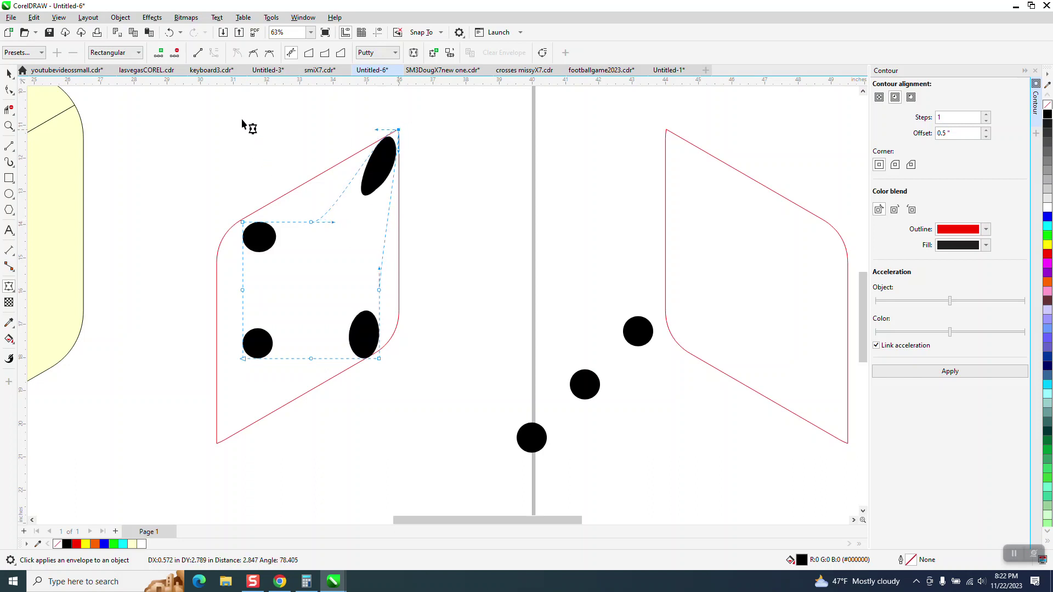
click(170, 33)
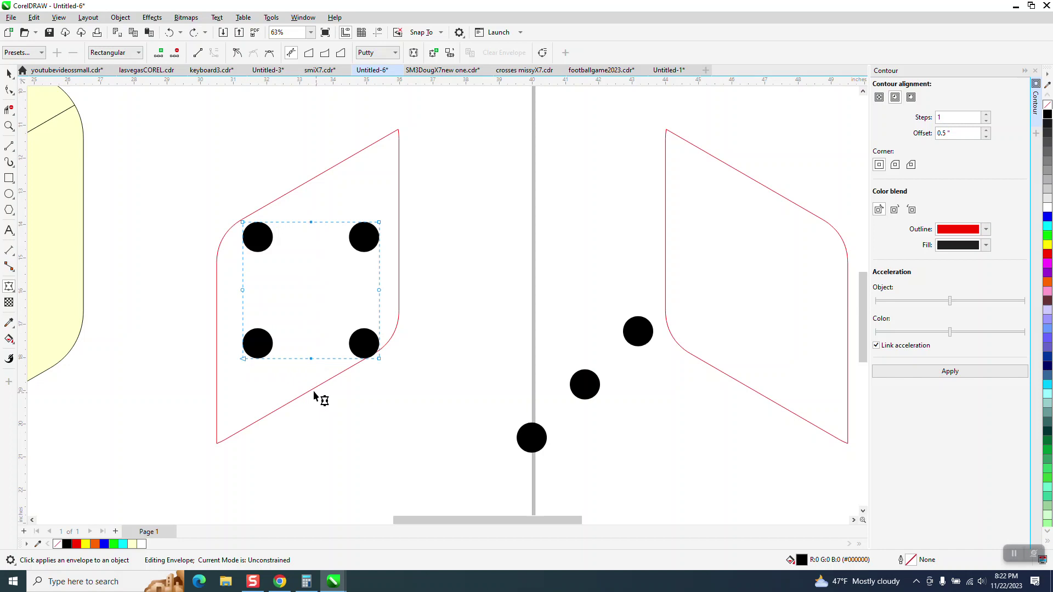
Convert the envelope nodes To Line and pin its four corners to the left parallelogram's corners.
click(277, 293)
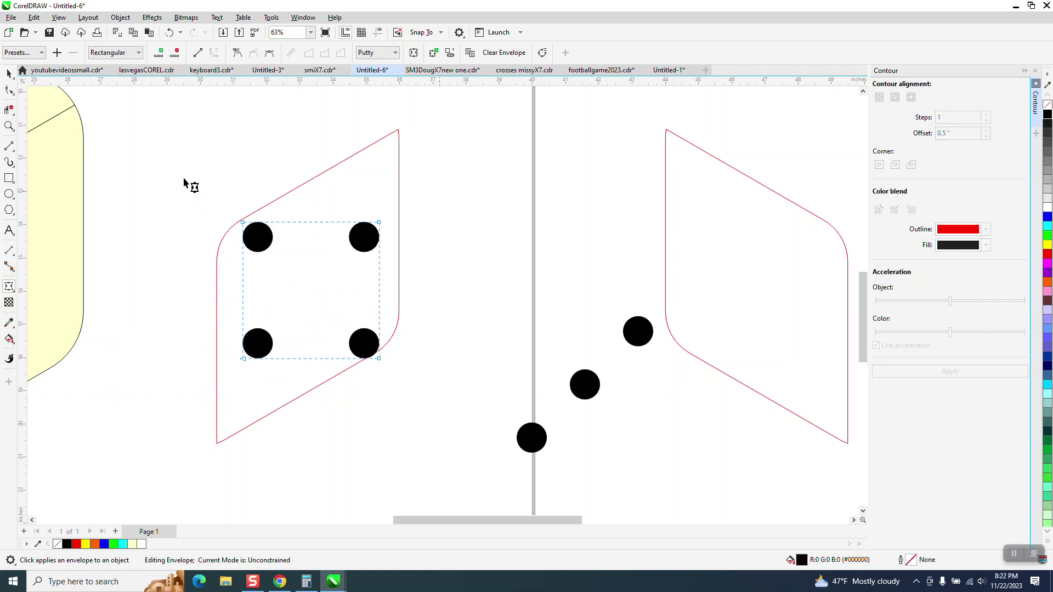
right_click(379, 360)
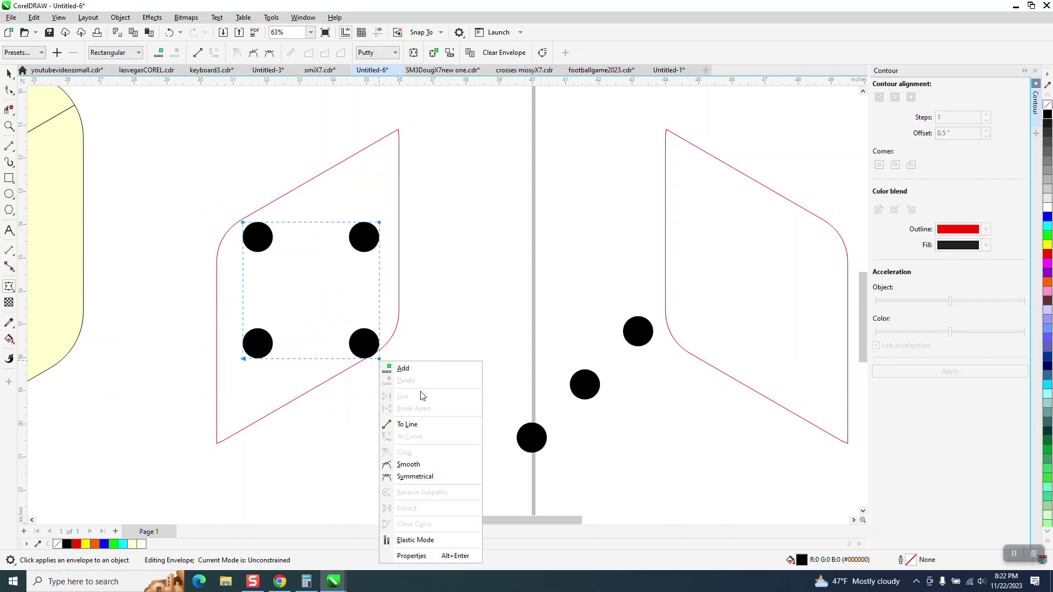
click(406, 425)
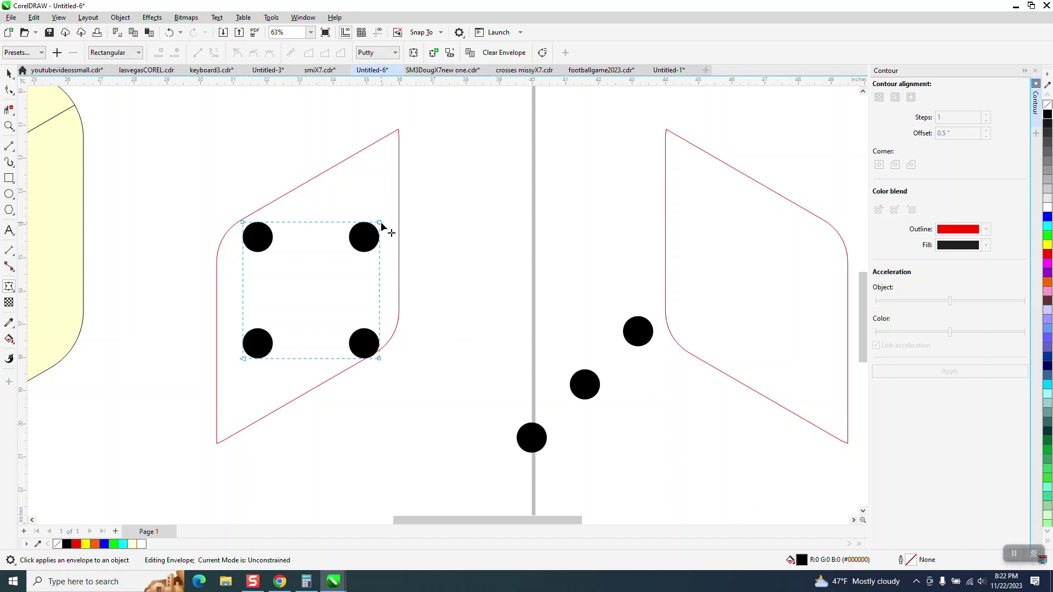
drag(379, 222, 394, 131)
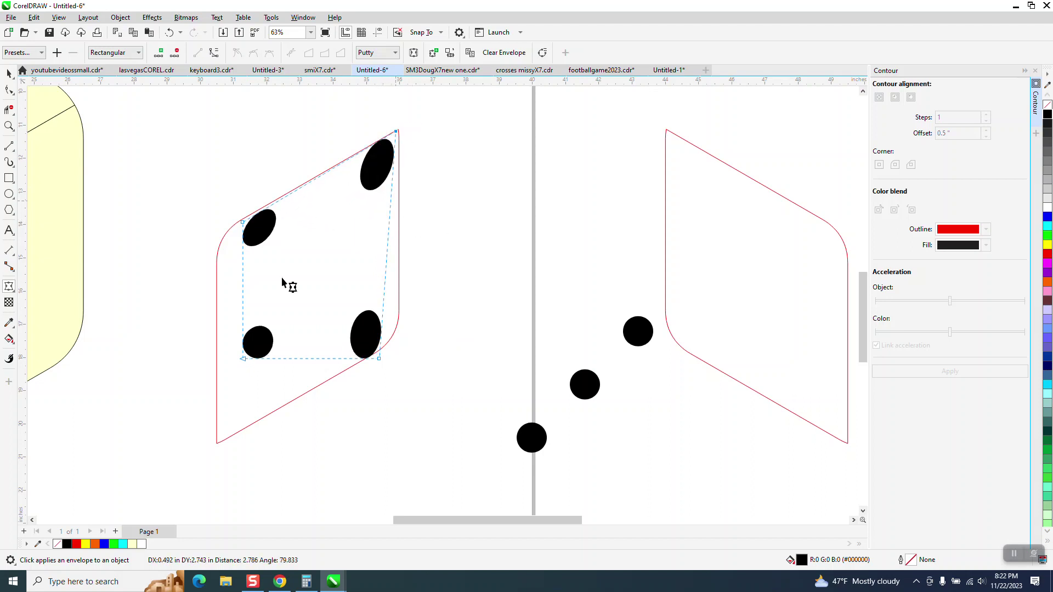
drag(241, 223, 214, 236)
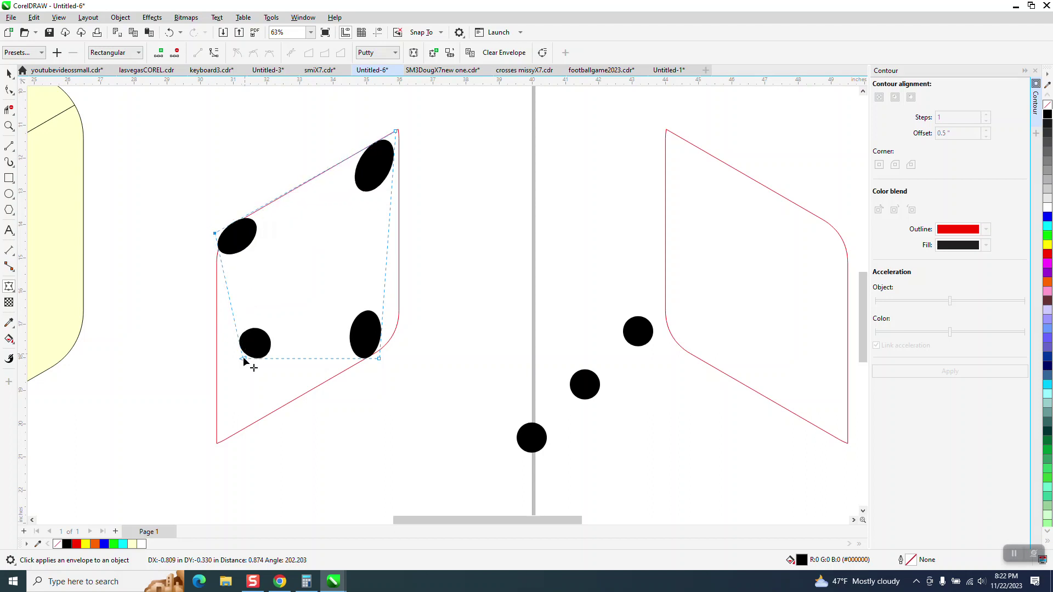
drag(242, 358, 215, 444)
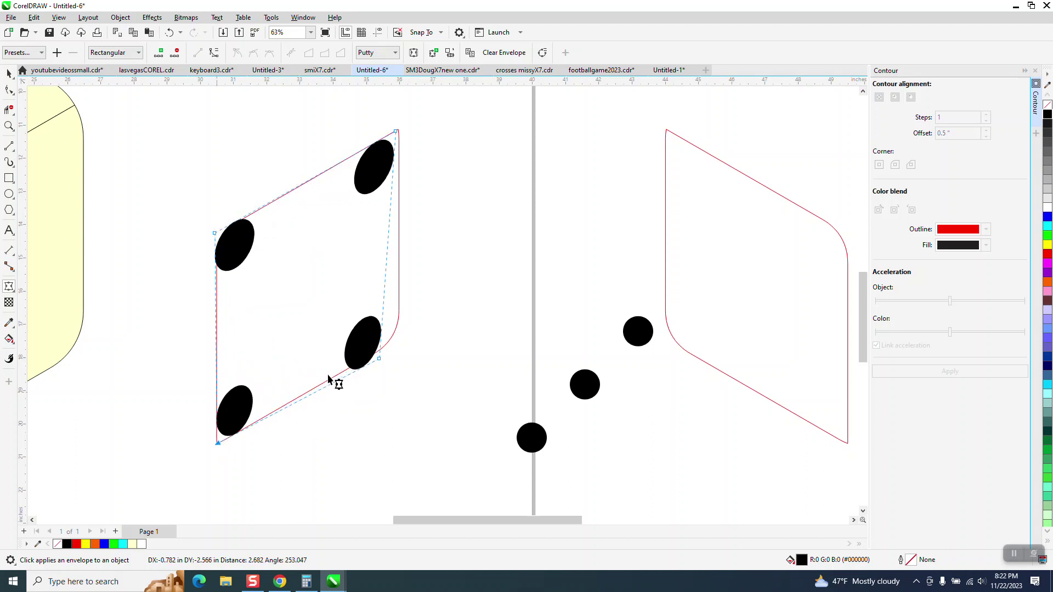
drag(382, 359, 394, 345)
Nudge the skewed four-dot group onto the cube's right face and drag the three-dot group into the right parallelogram.
scroll(400, 345, down, 2)
key(space)
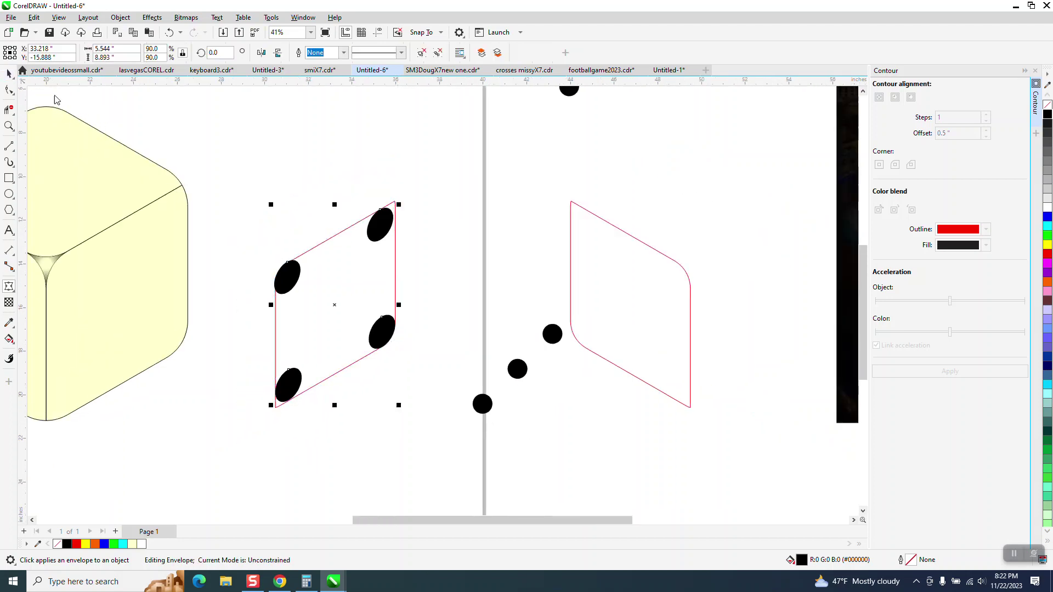
click(356, 253)
click(382, 245)
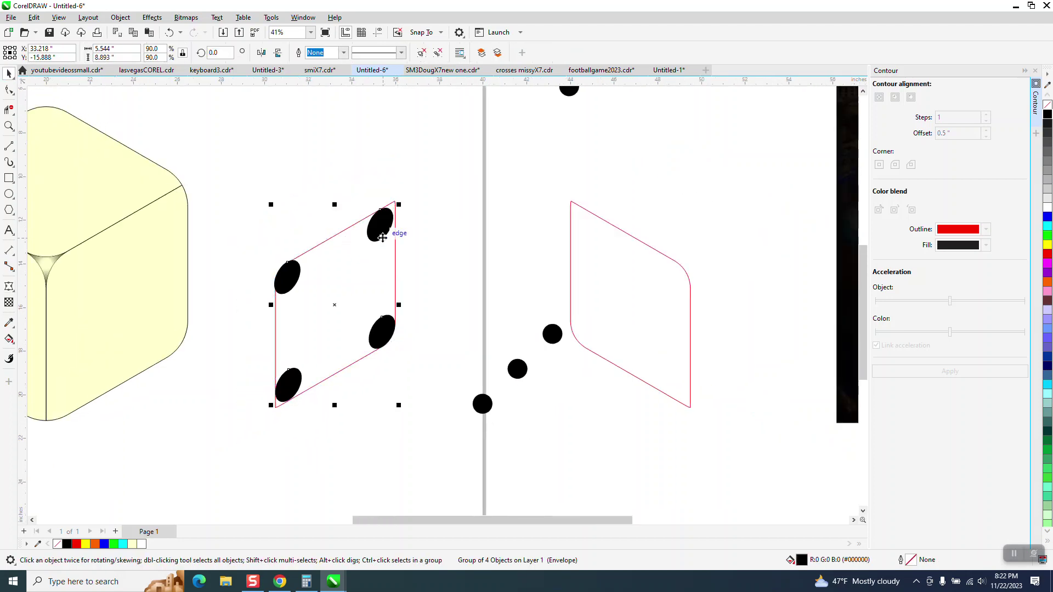
key(Left)
scroll(390, 249, down, 1)
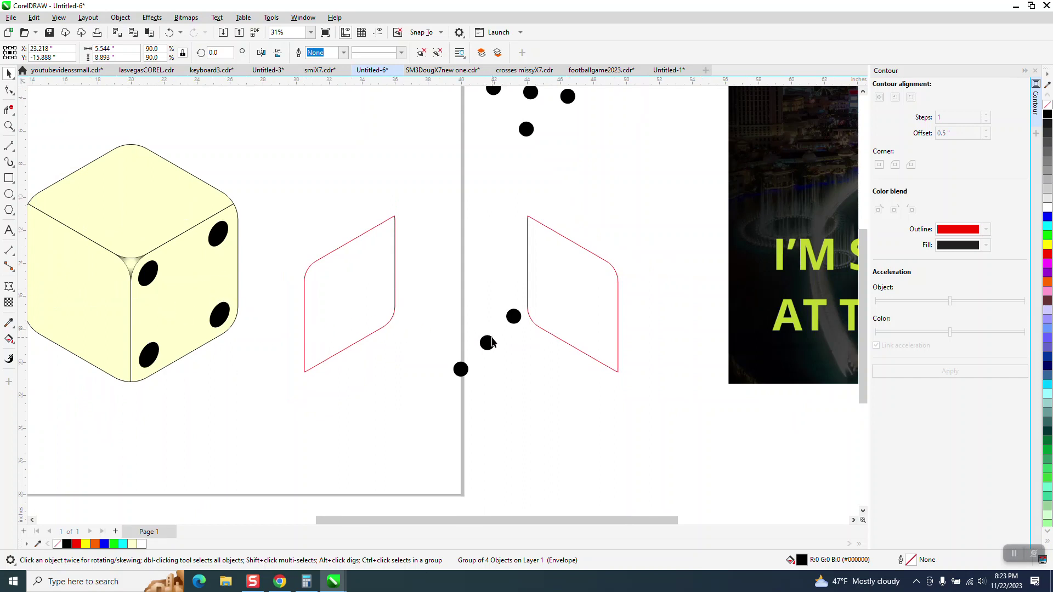
drag(487, 341, 563, 309)
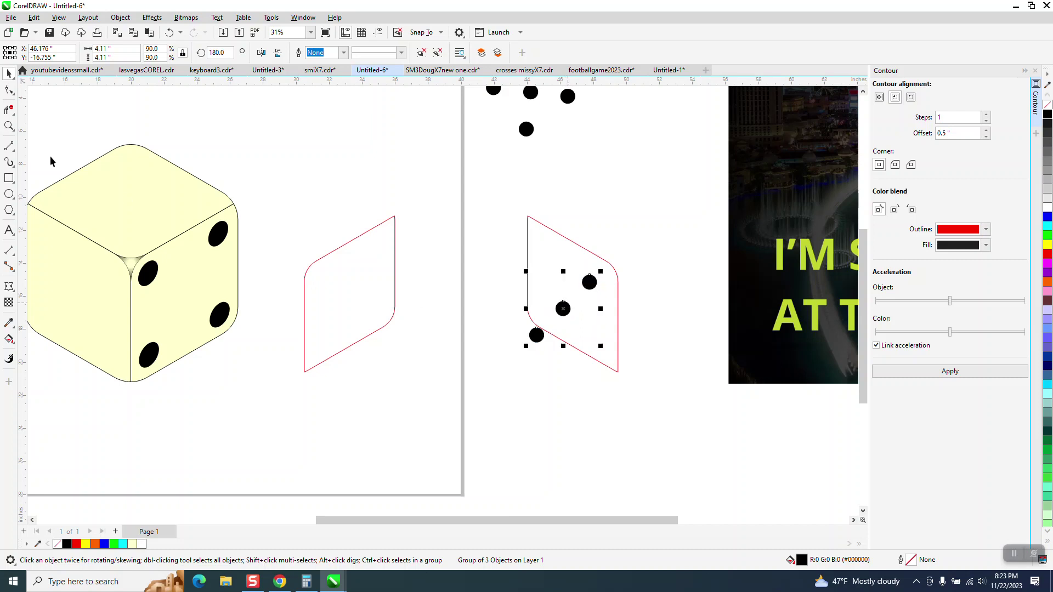
Apply an envelope to the three-dot group and convert its nodes To Line.
click(9, 126)
drag(437, 184, 712, 402)
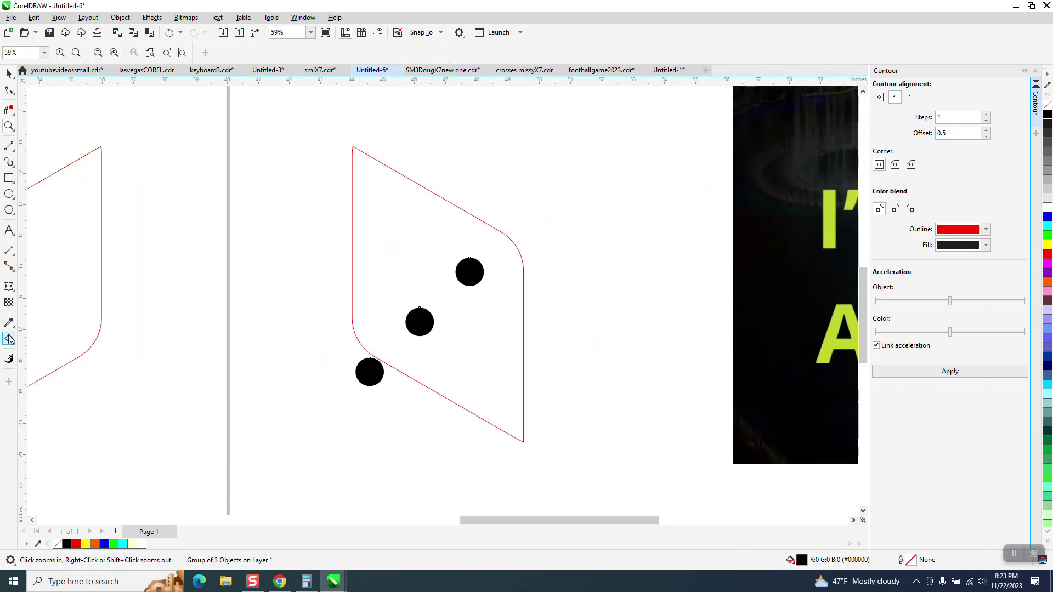
click(8, 73)
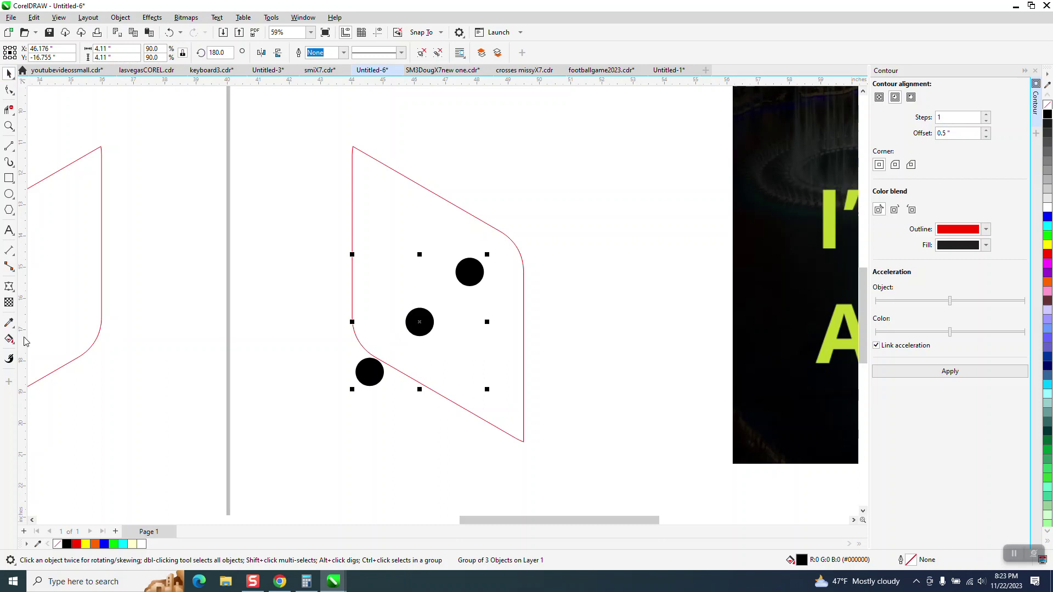
click(11, 288)
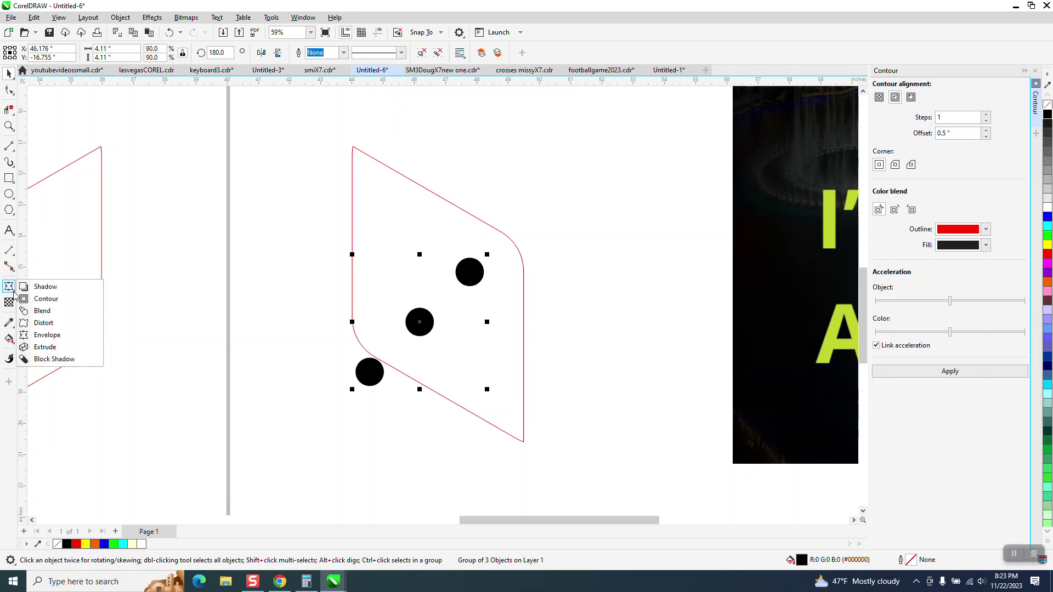
click(47, 334)
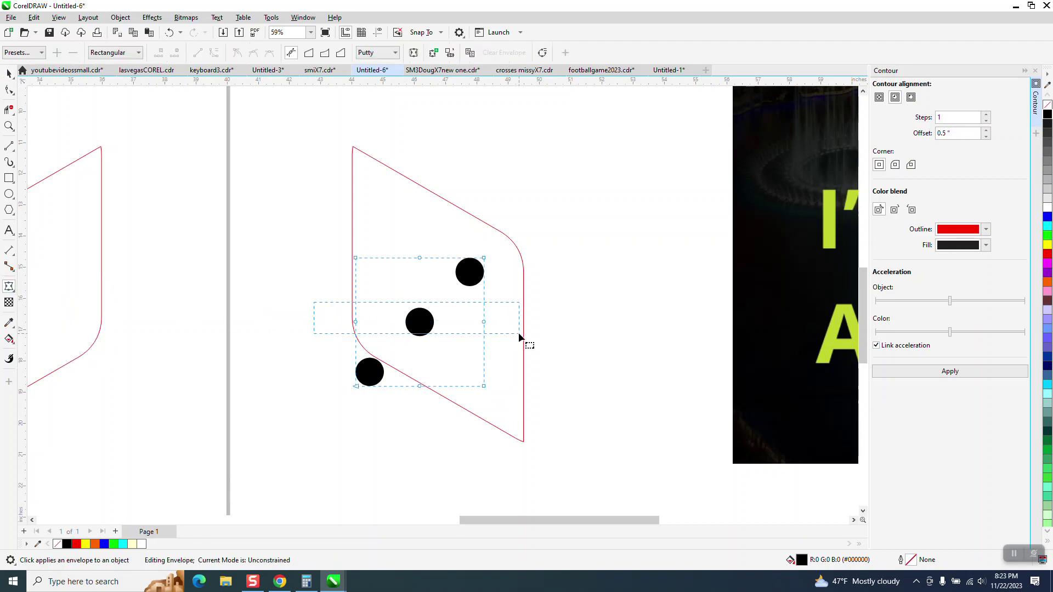
drag(518, 332, 517, 332)
drag(402, 247, 448, 403)
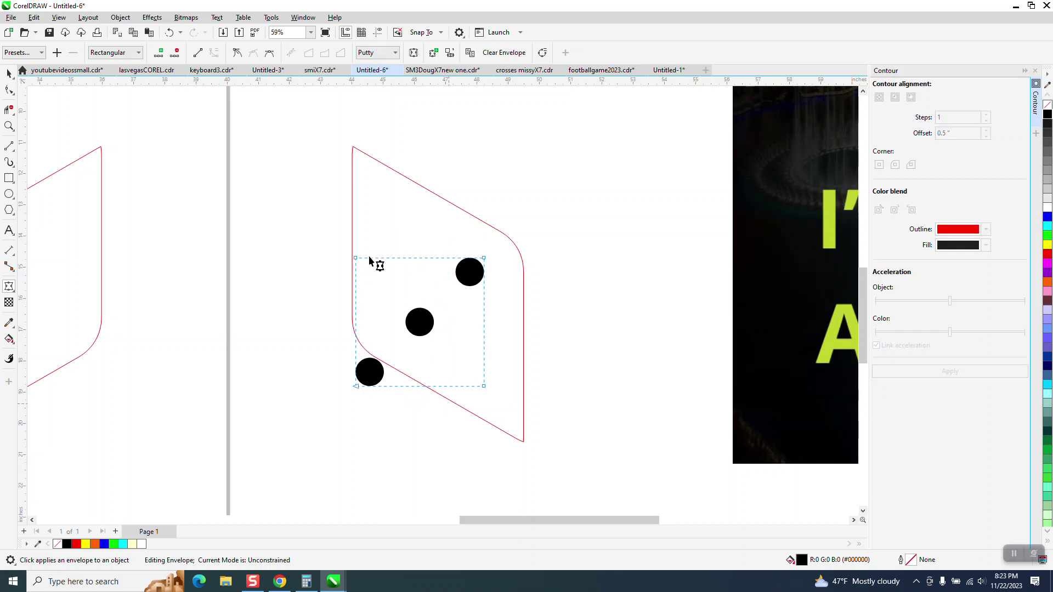
drag(342, 243, 488, 390)
right_click(485, 388)
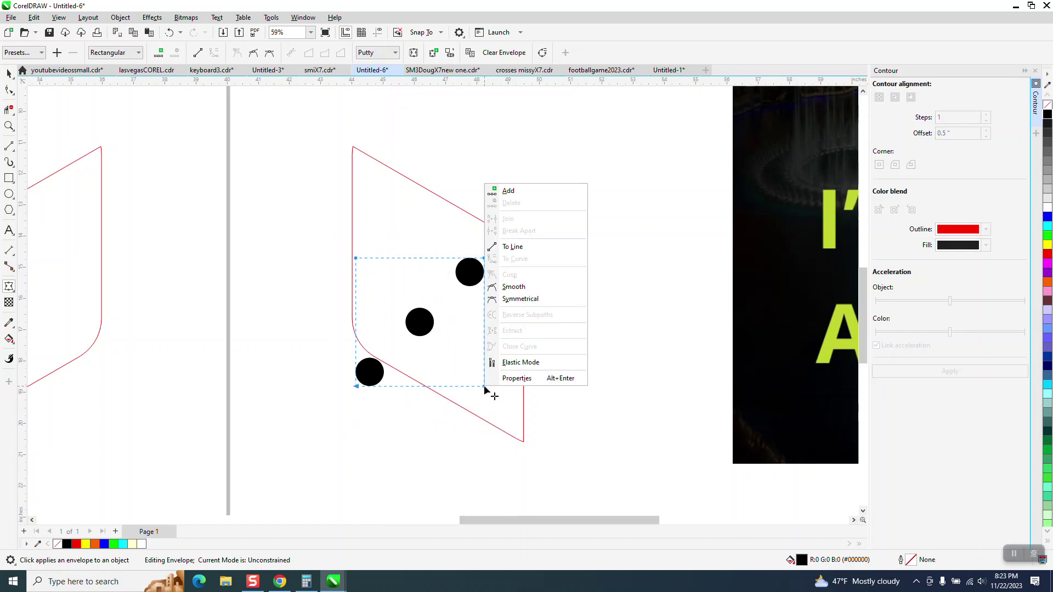
click(524, 247)
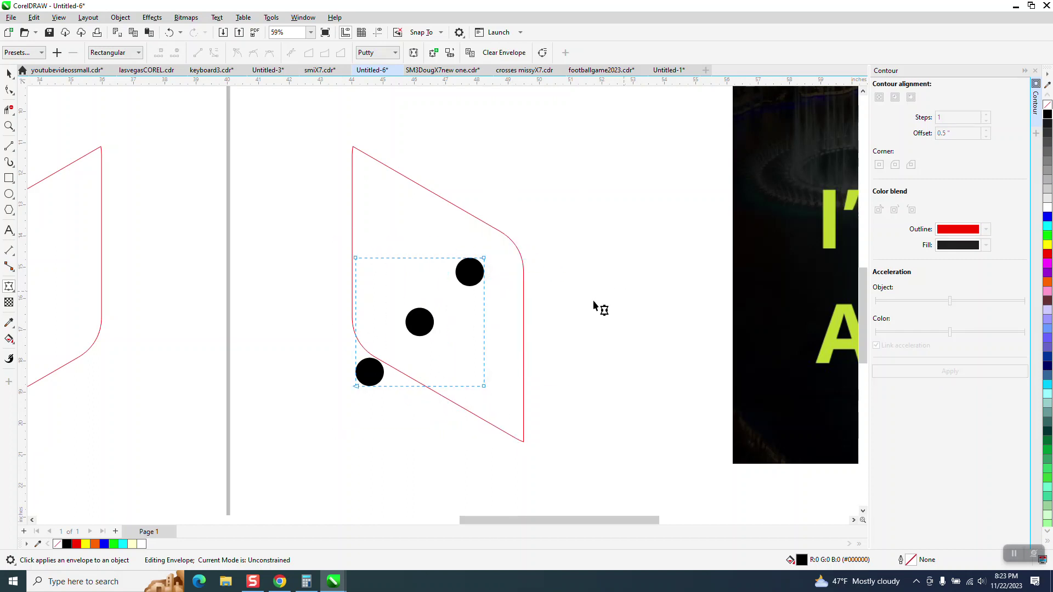
Drag the envelope's four corners onto the right parallelogram outline's corners.
drag(356, 258, 354, 149)
drag(355, 386, 351, 342)
drag(484, 385, 524, 441)
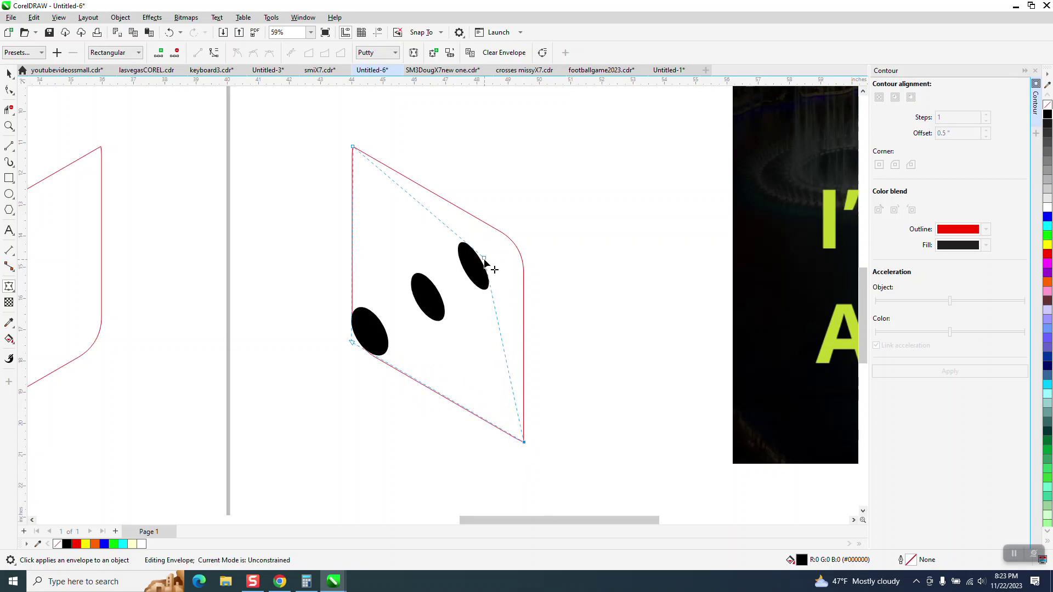
drag(485, 261, 523, 242)
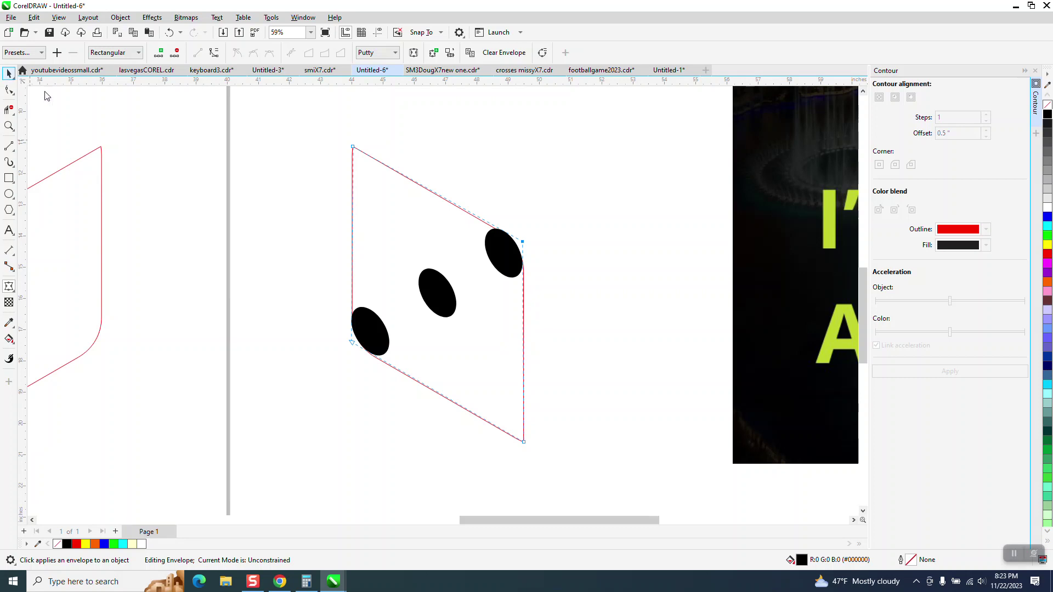
scroll(573, 310, down, 4)
key(space)
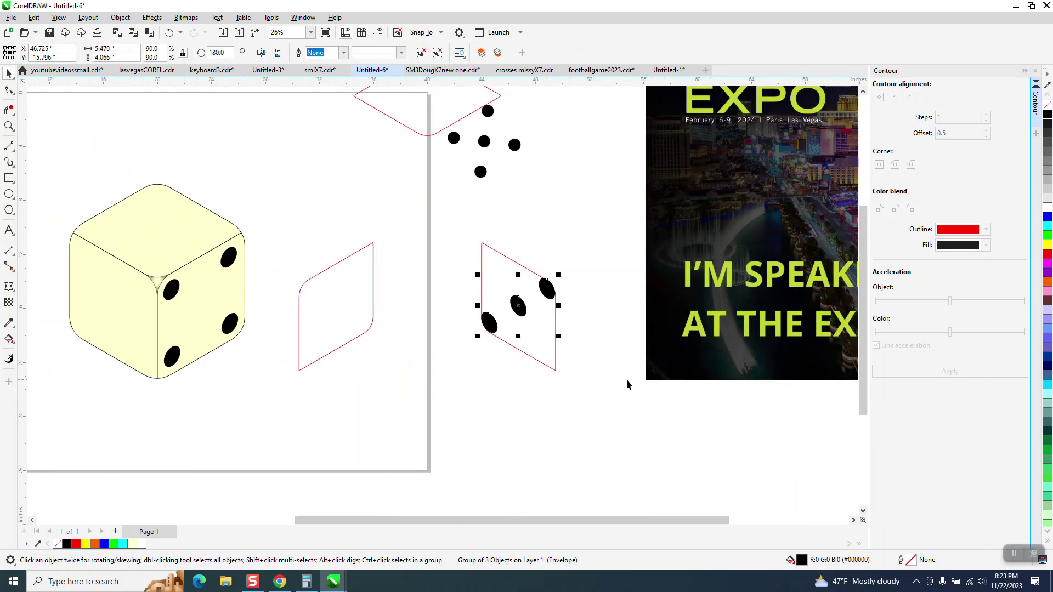
Nudge the slanted three-dot group onto the die's left face, then select the diamond and five-dot group.
key(Left)
key(Left)
key(Left)
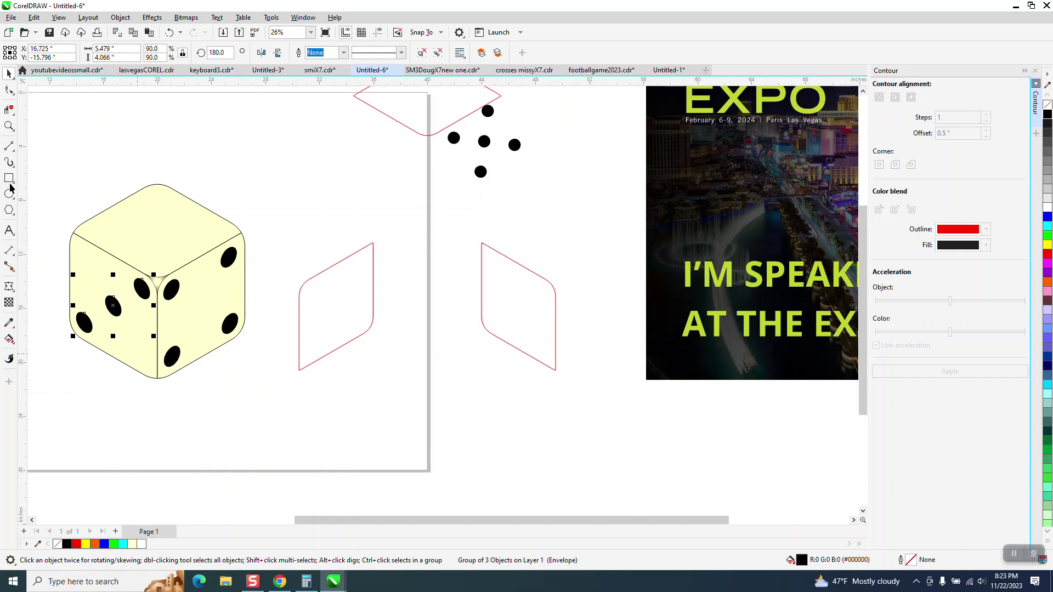
click(9, 126)
click(47, 235)
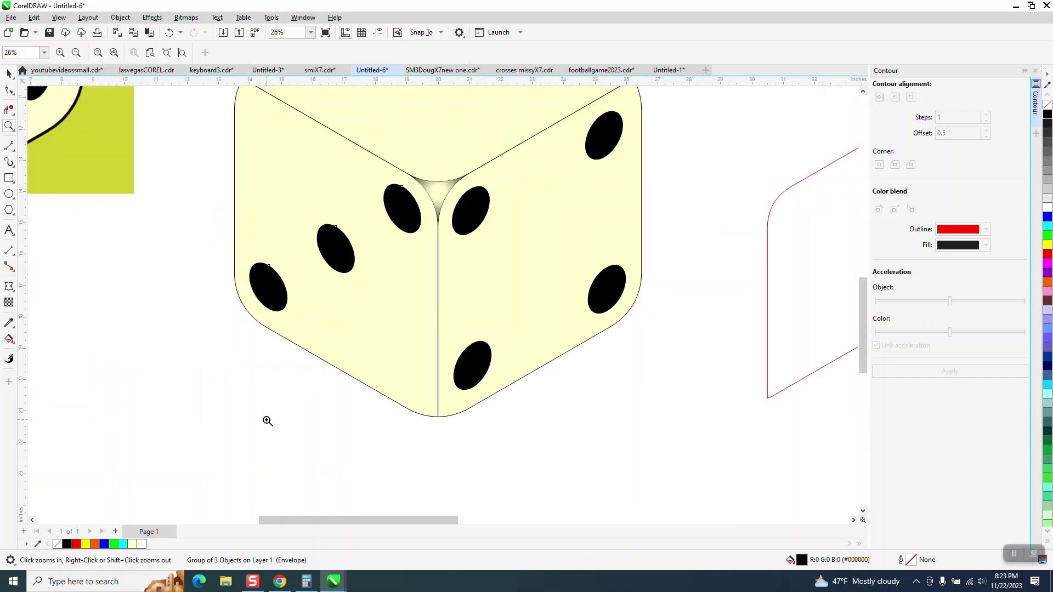
right_click(176, 458)
right_click(180, 454)
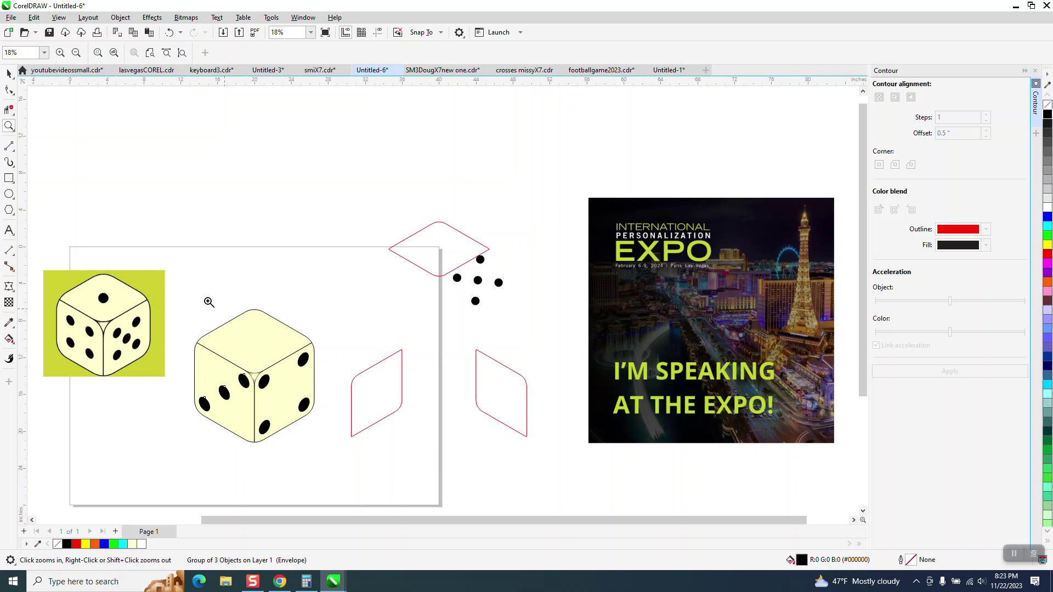
click(8, 73)
drag(298, 207, 579, 375)
click(9, 126)
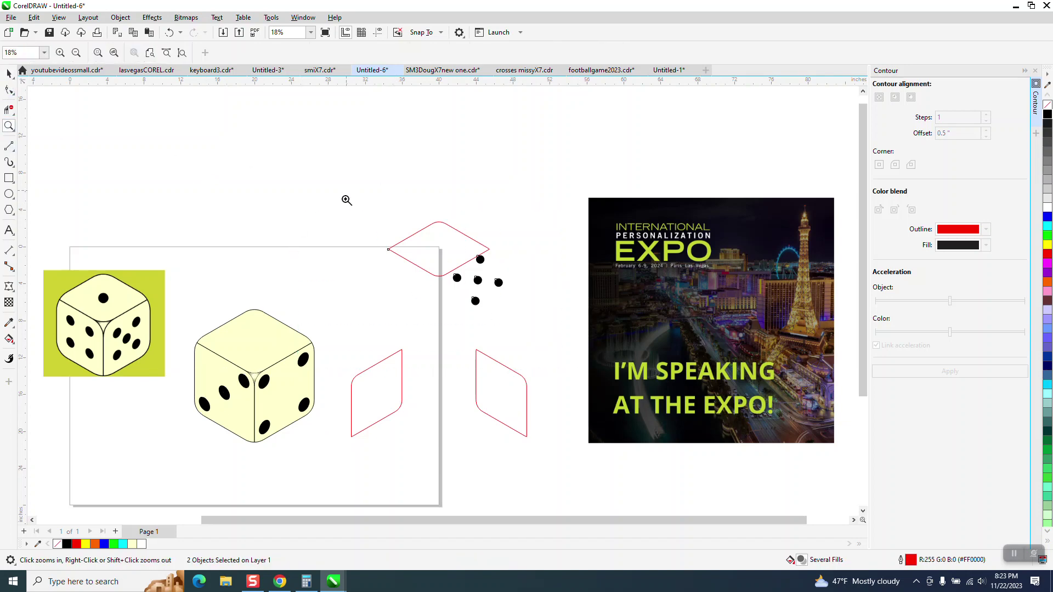
Move the five-dot group into the diamond, apply an envelope, and set its nodes To Line.
drag(345, 199, 569, 332)
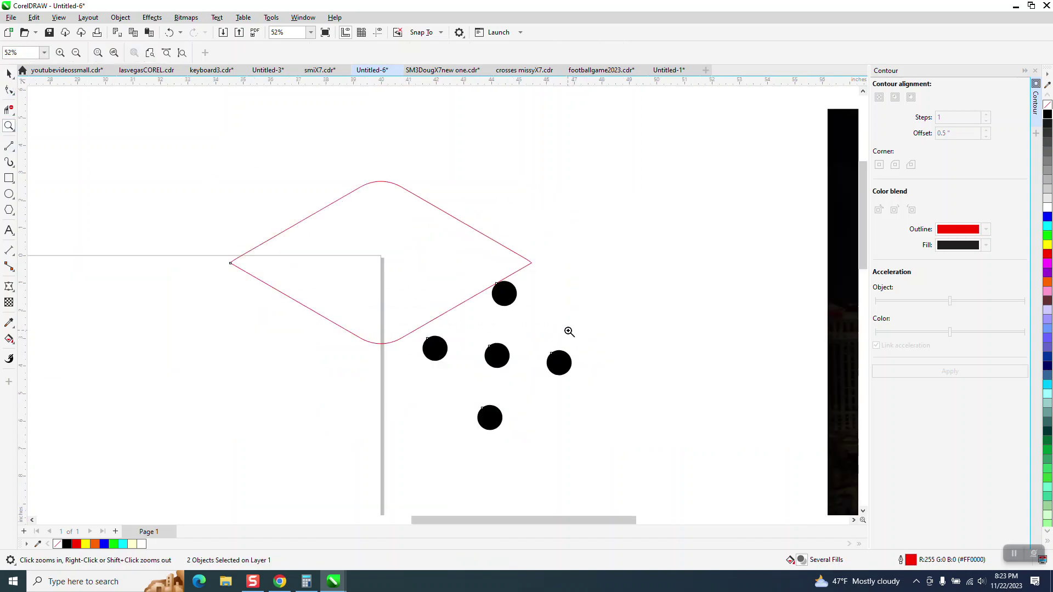
click(9, 73)
click(500, 299)
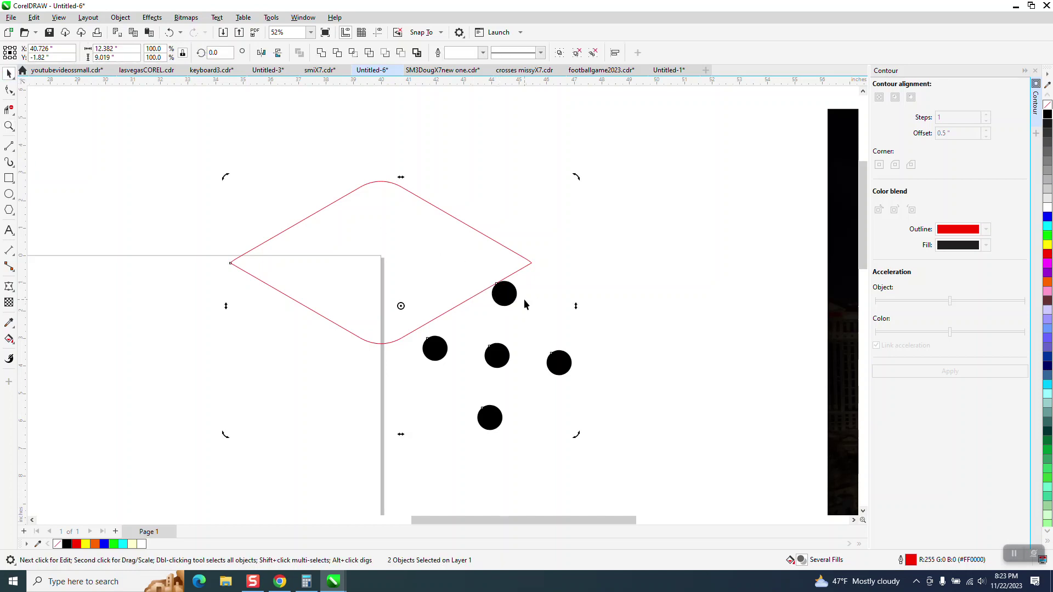
drag(514, 299, 396, 214)
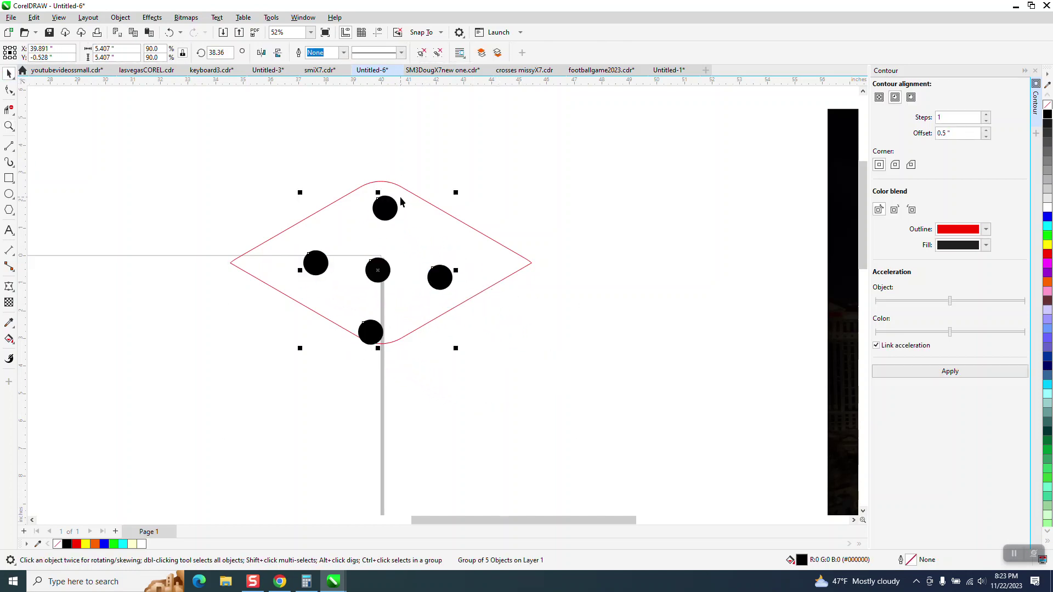
click(14, 291)
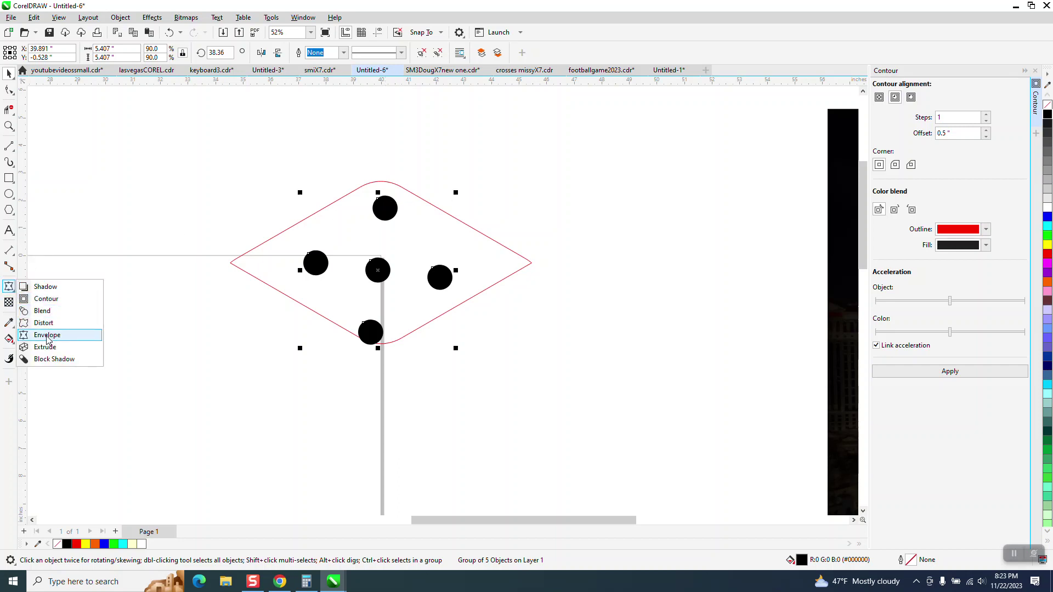
click(30, 334)
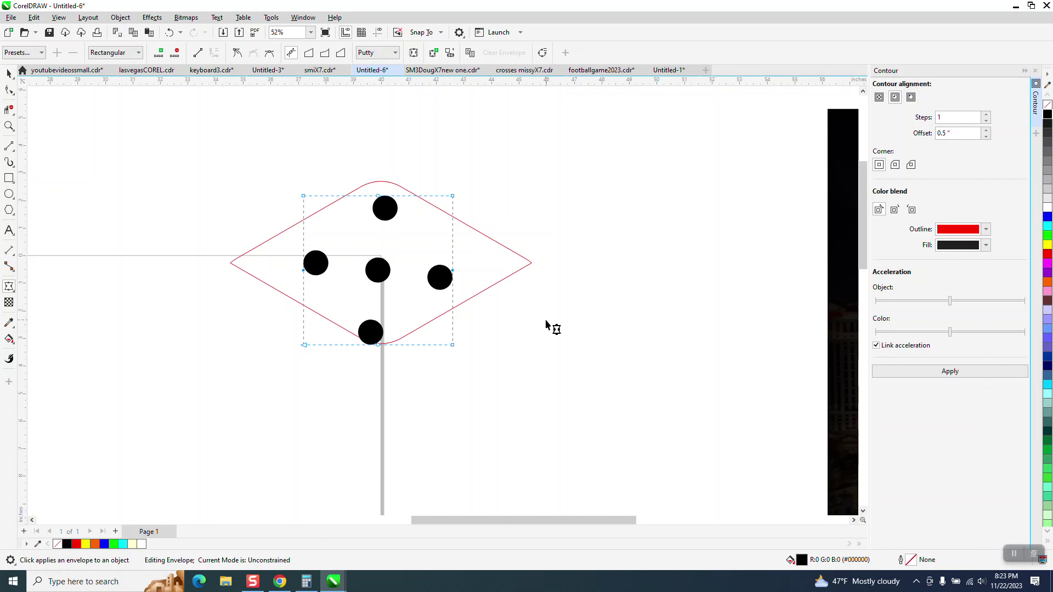
click(453, 302)
drag(419, 366, 438, 377)
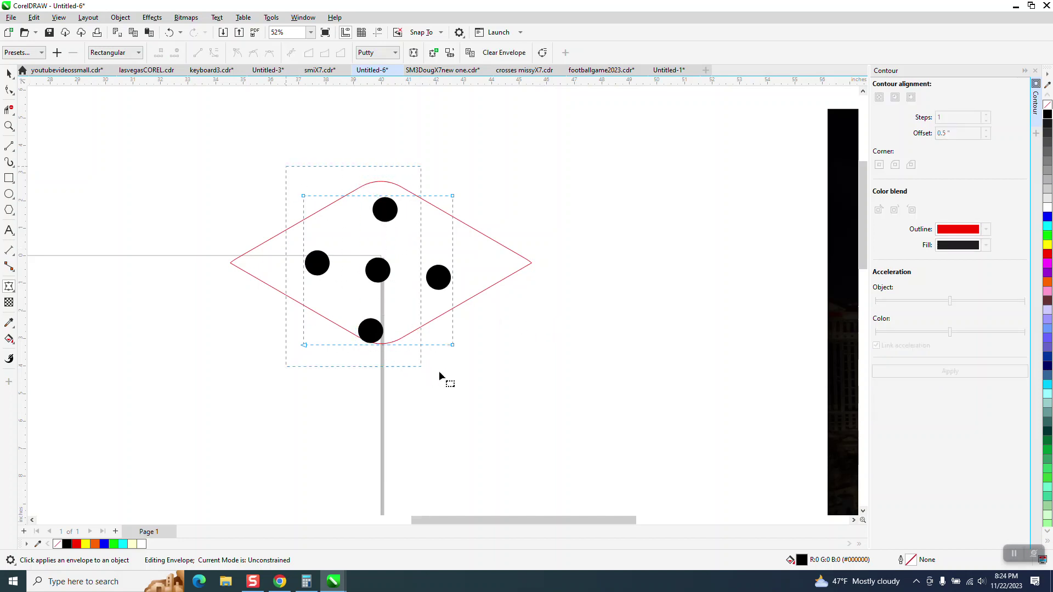
right_click(454, 346)
click(482, 410)
Drag the envelope's four corners onto the diamond's left, top, right and bottom corners.
drag(305, 198, 237, 266)
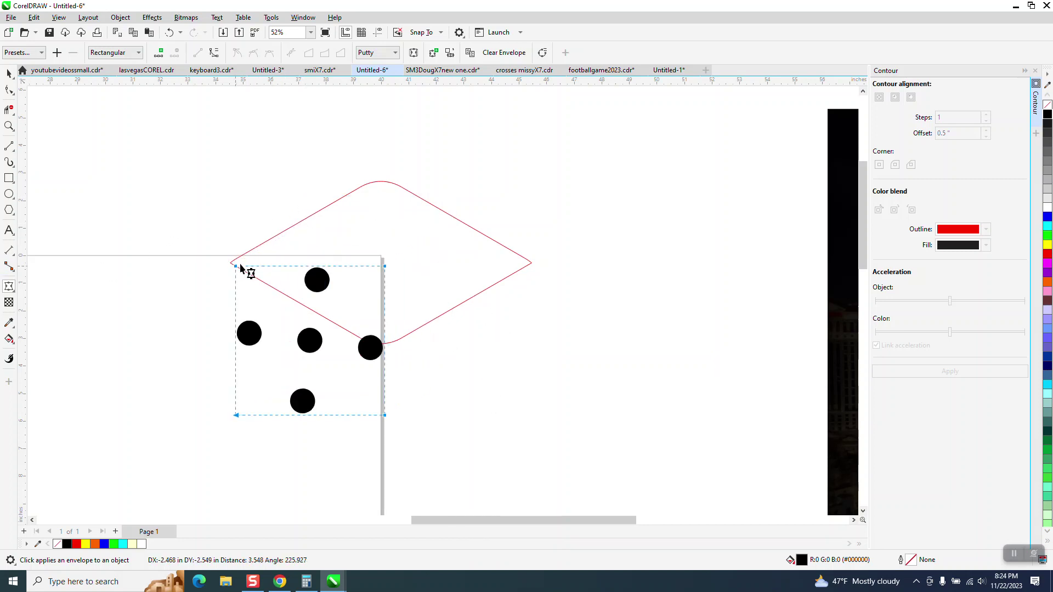
click(169, 32)
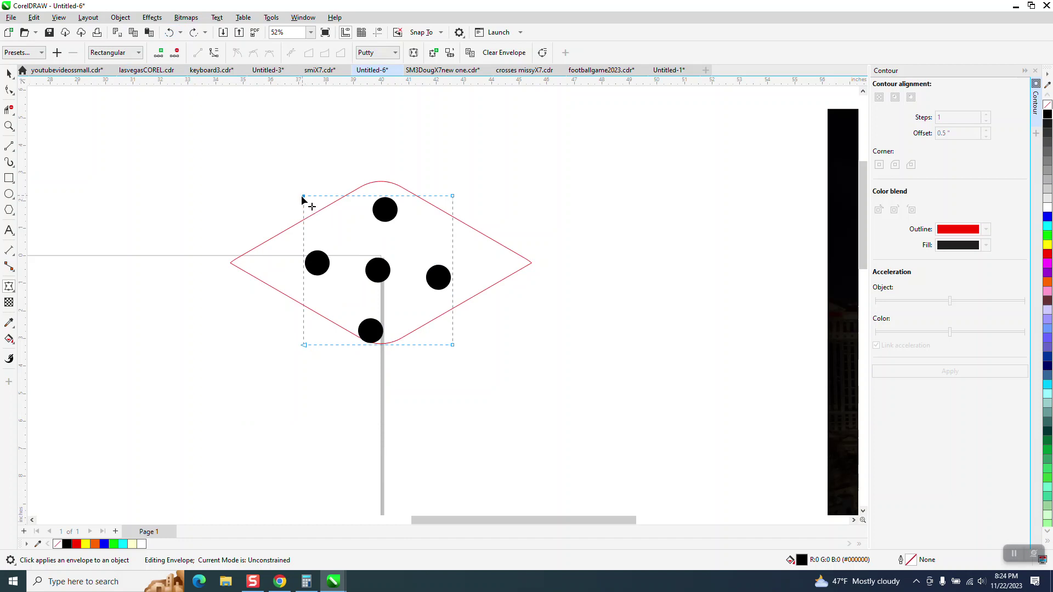
drag(304, 197, 230, 263)
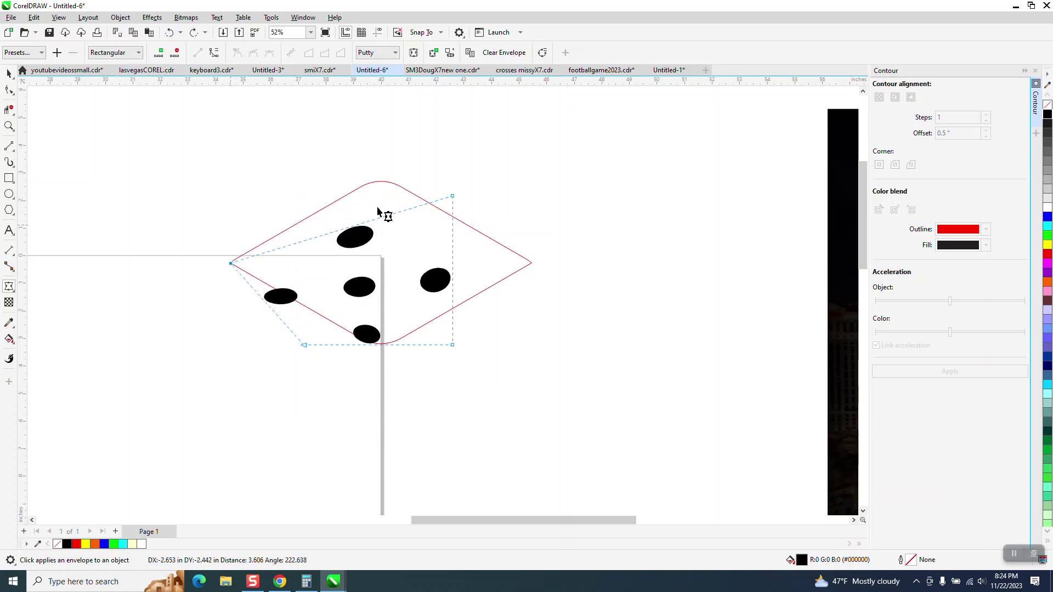
drag(453, 196, 390, 172)
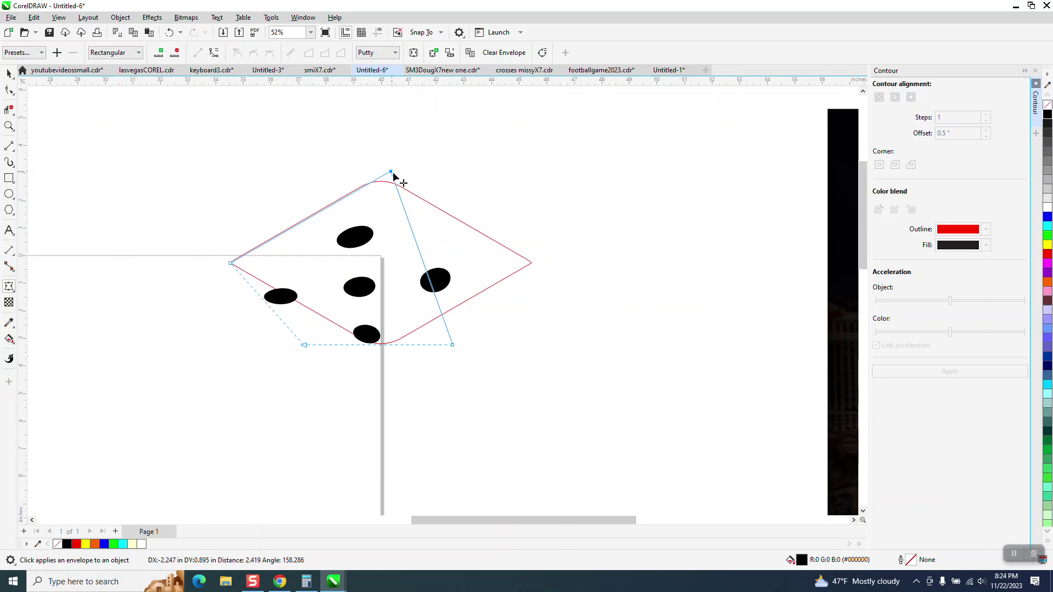
drag(454, 346, 531, 263)
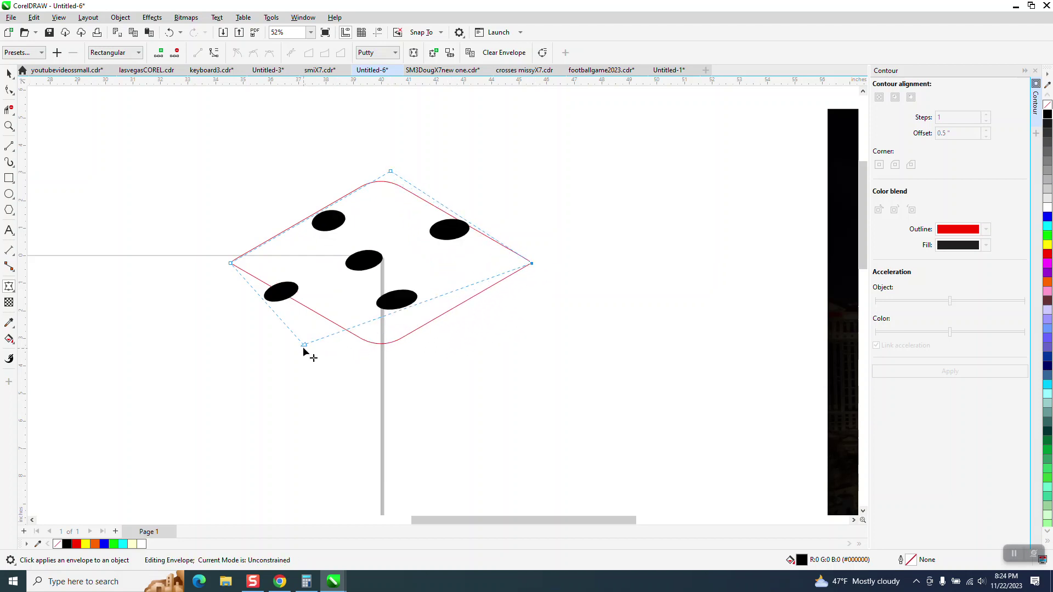
drag(303, 349, 381, 352)
scroll(317, 300, down, 2)
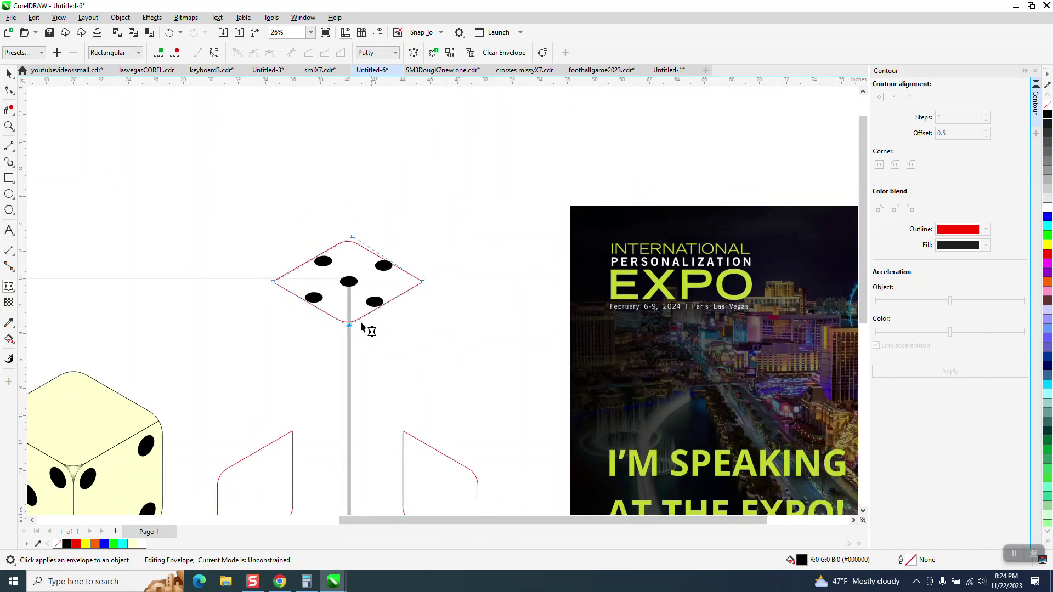
scroll(435, 233, down, 1)
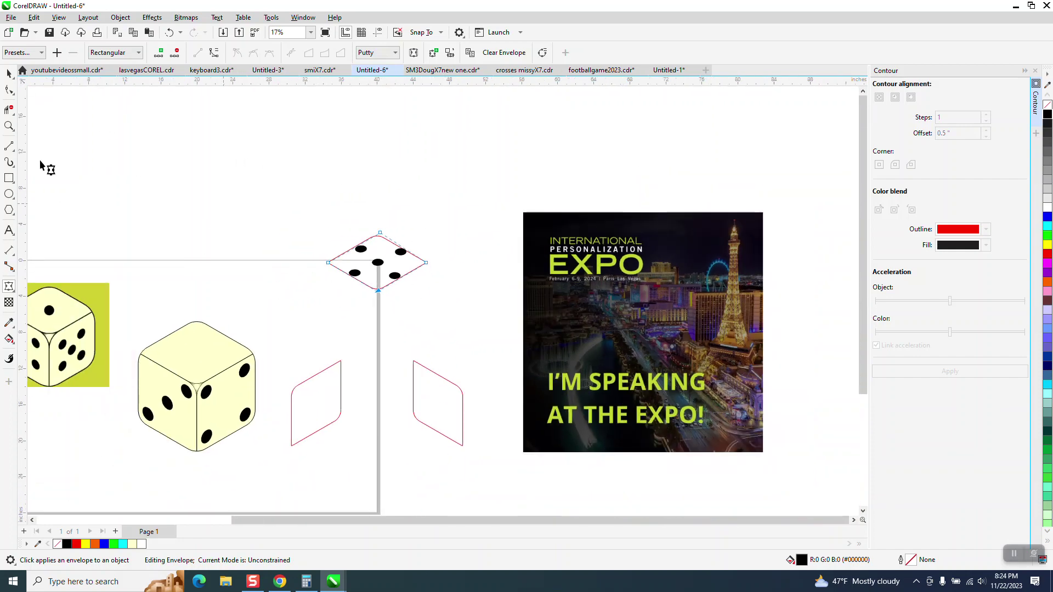
Nudge the warped five-dot group left and down onto the die's top face.
click(9, 72)
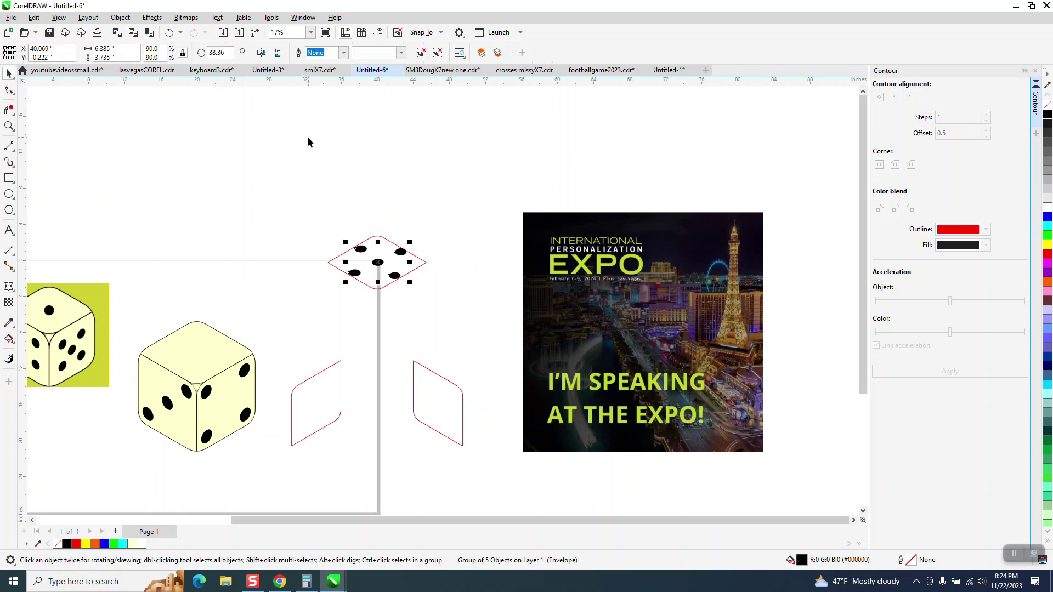
key(Left)
key(Left)
key(Down)
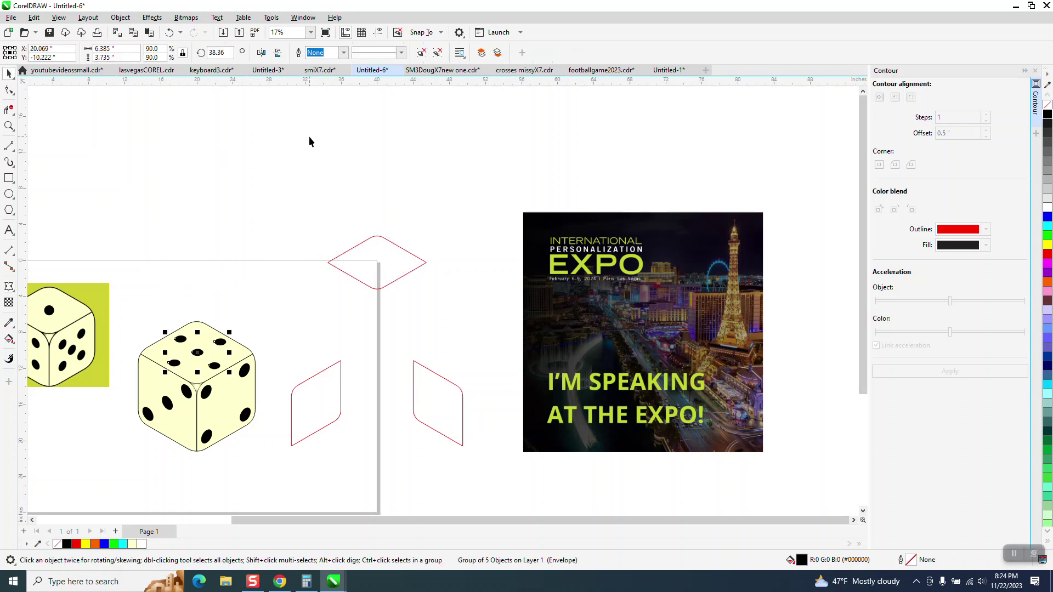
Zoom in on the top face and rotate the five-dot group to a new angle.
click(9, 126)
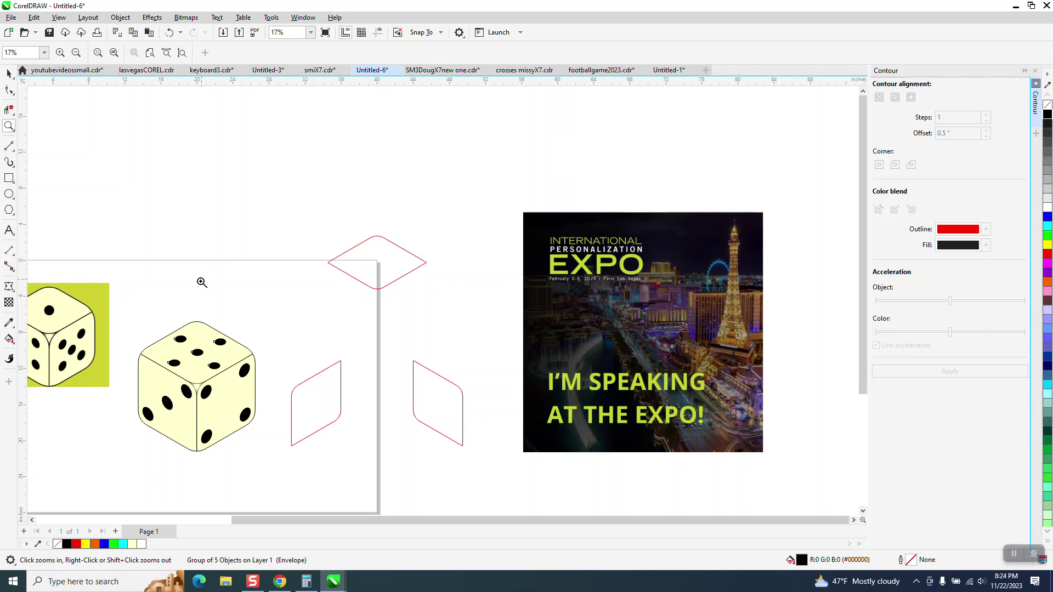
drag(382, 425, 382, 425)
click(9, 73)
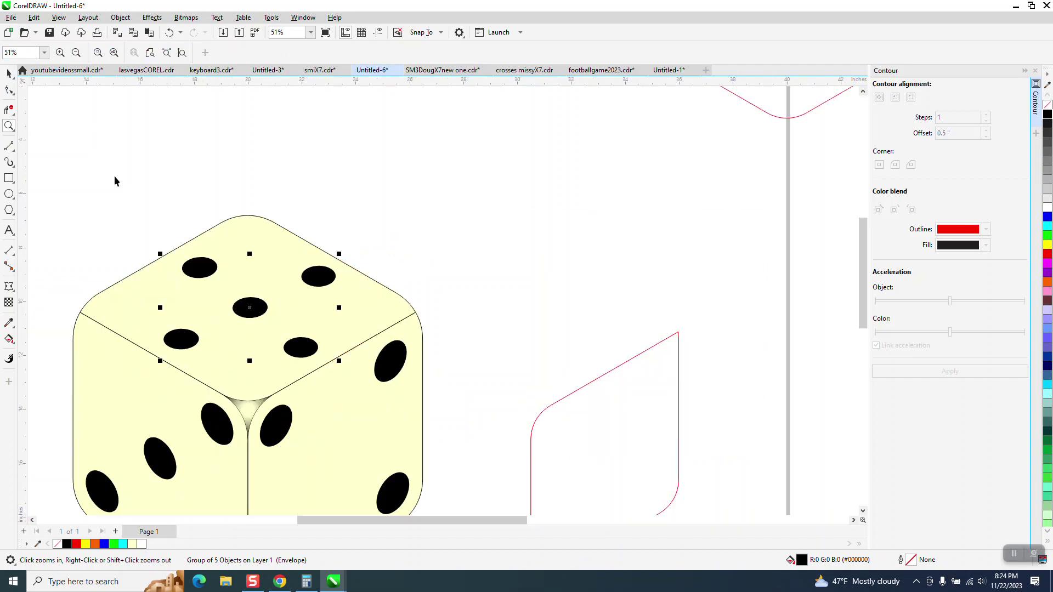
click(257, 313)
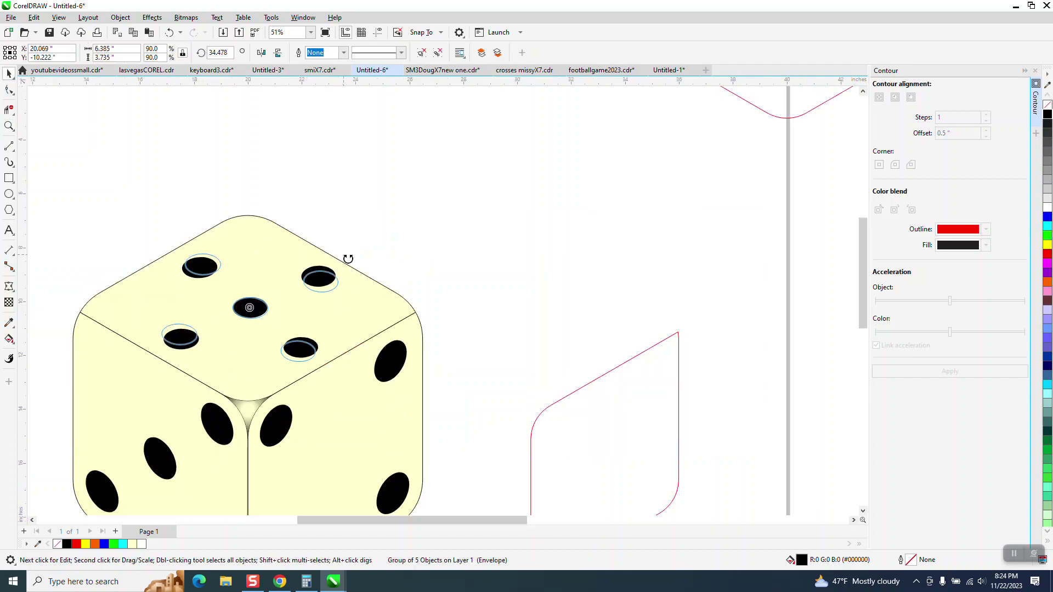
drag(345, 257, 368, 324)
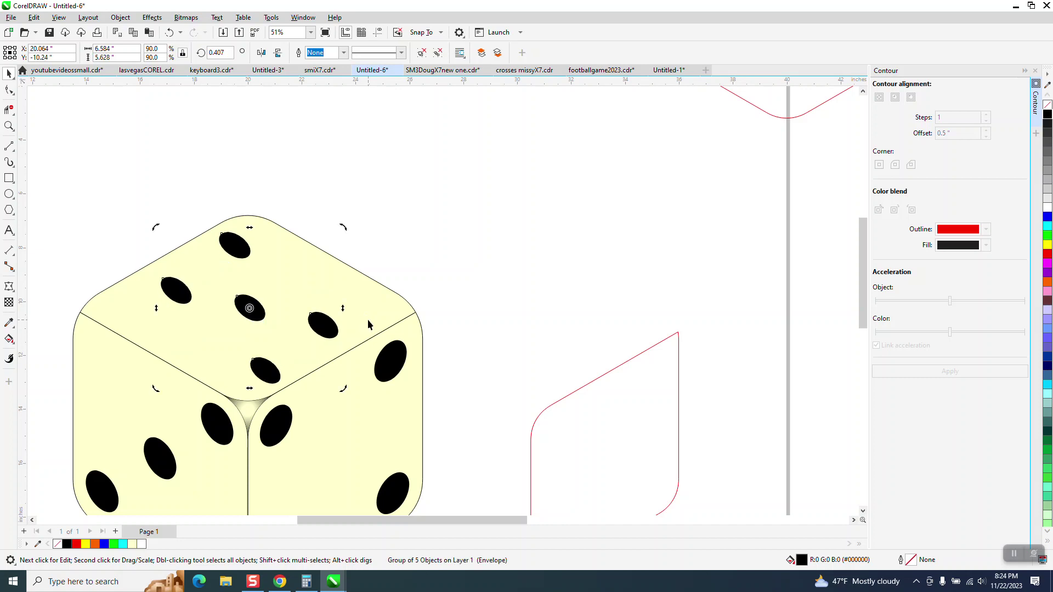
Undo the dot group's edits until the five dots are round again inside the red diamond.
click(169, 32)
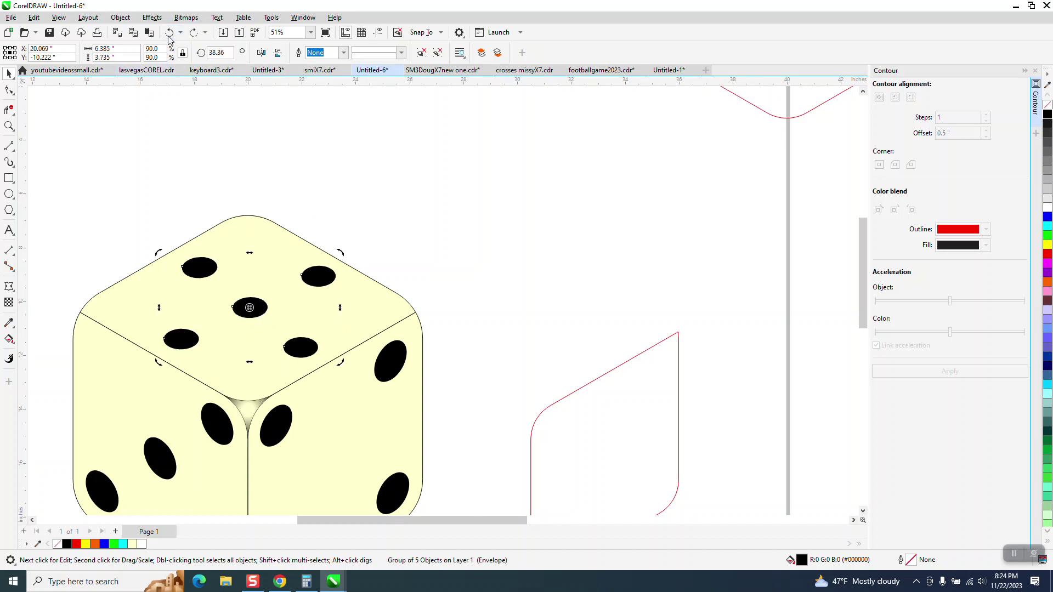
click(169, 32)
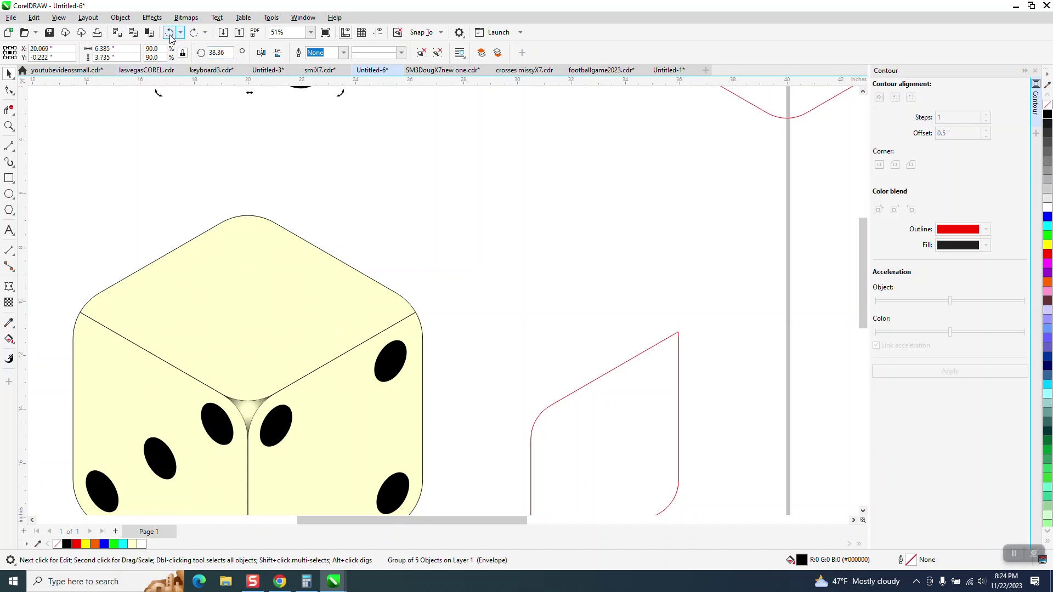
scroll(111, 271, down, 2)
key(ctrl+shift+z)
key(ctrl+shift+z)
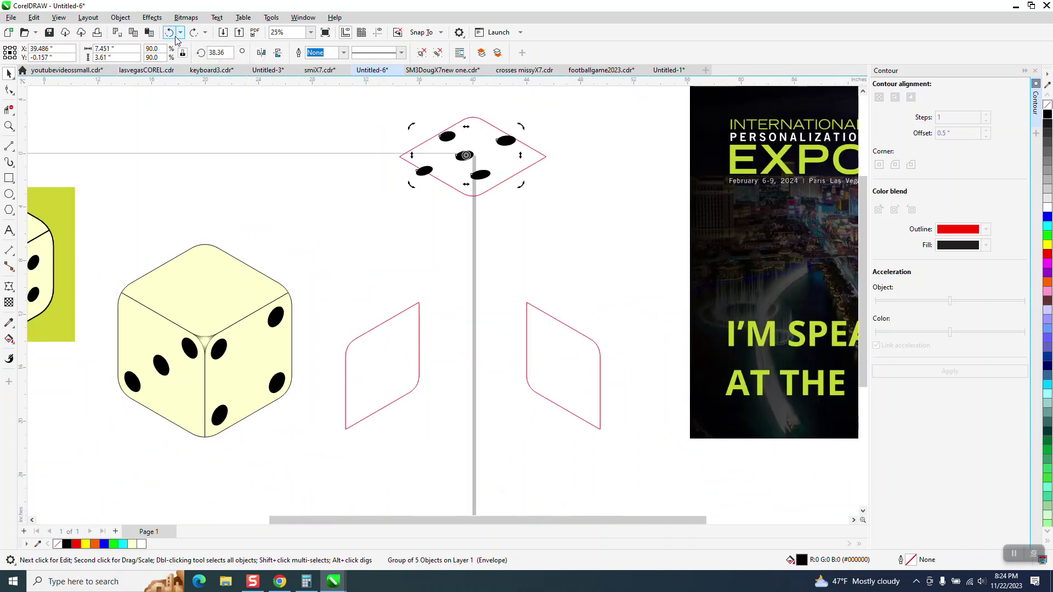
key(ctrl+z)
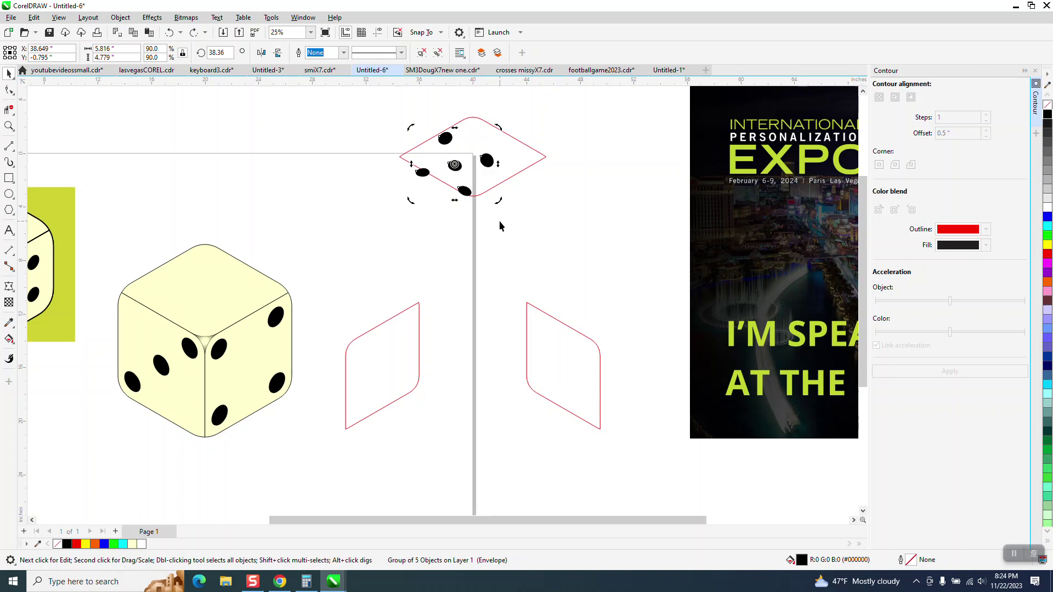
click(454, 165)
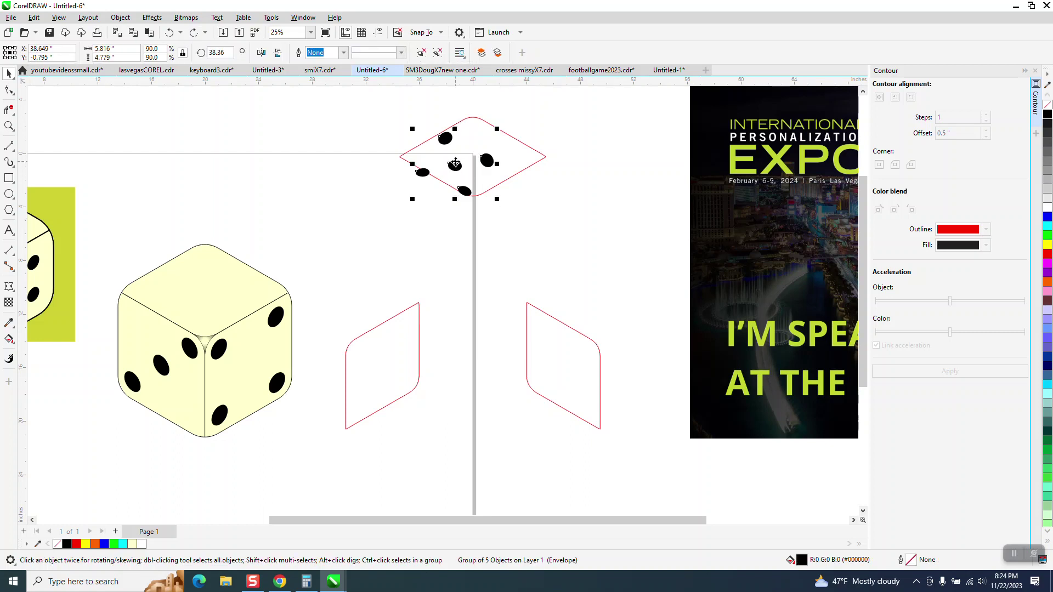
click(170, 34)
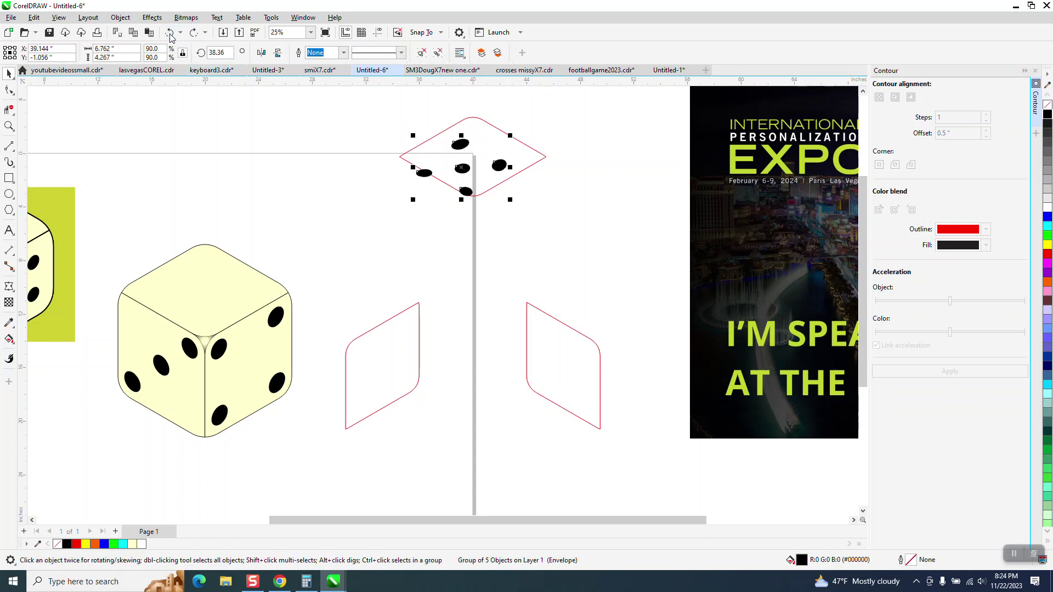
click(170, 34)
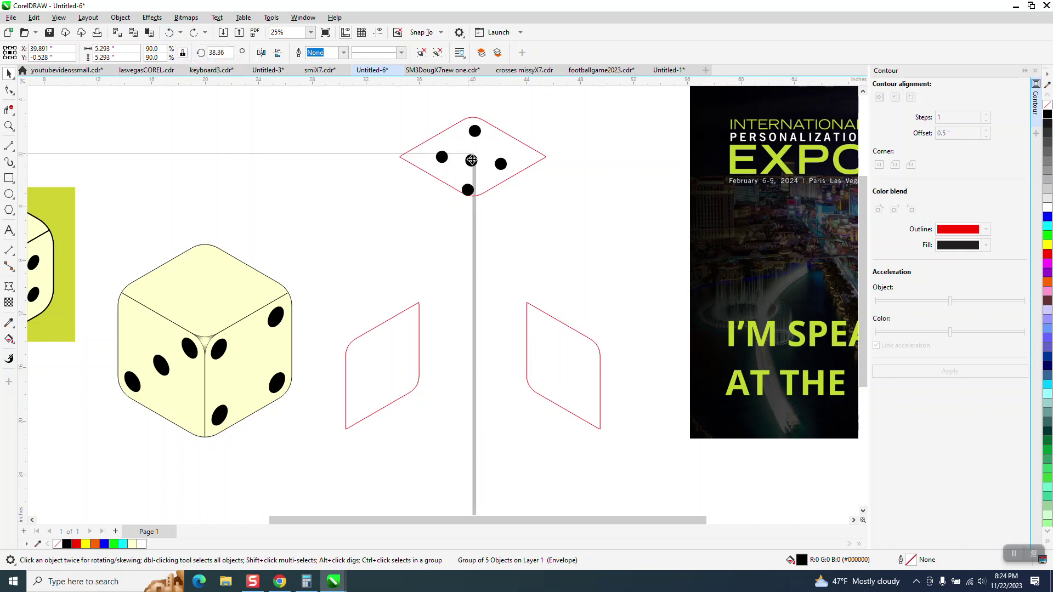
Rotate the five round dots to about 46.4° into a cross layout.
click(471, 159)
drag(509, 122, 505, 120)
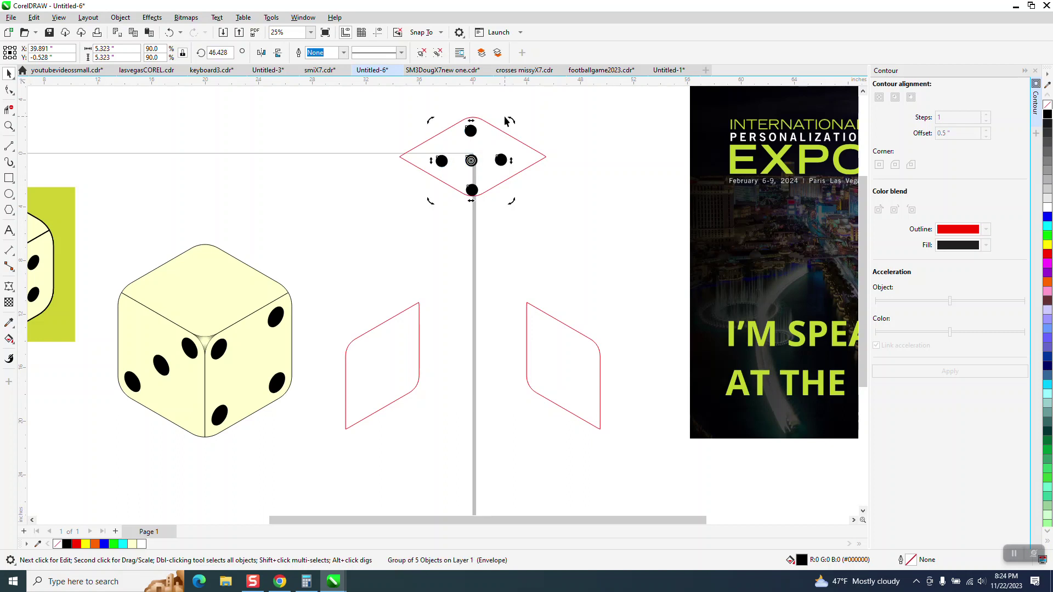
click(9, 126)
Envelope-warp the five dots, pulling its four corners onto the red diamond's top, right, bottom and left points.
drag(643, 233, 642, 233)
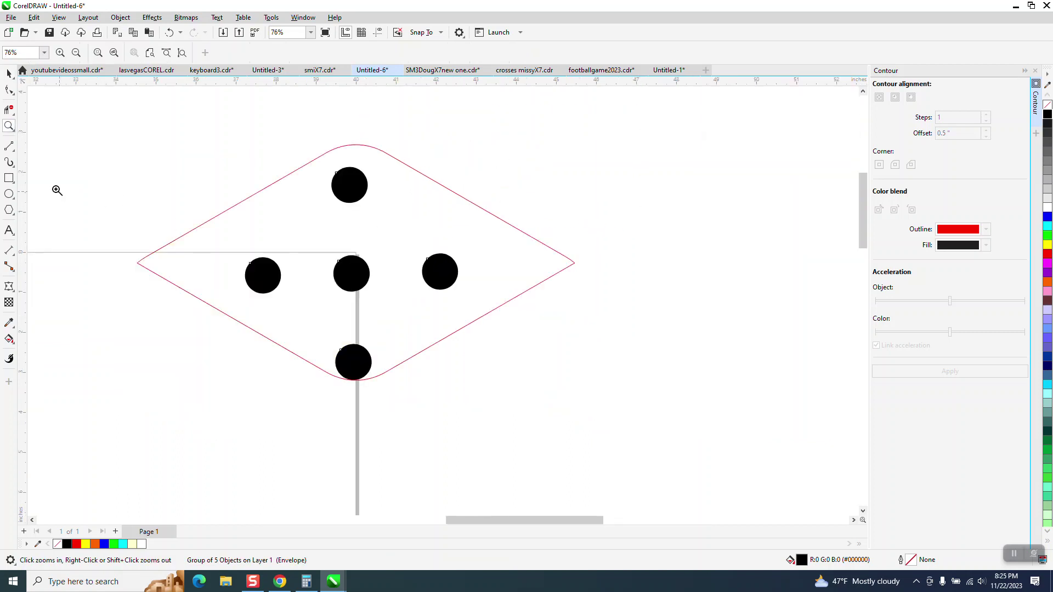
click(9, 73)
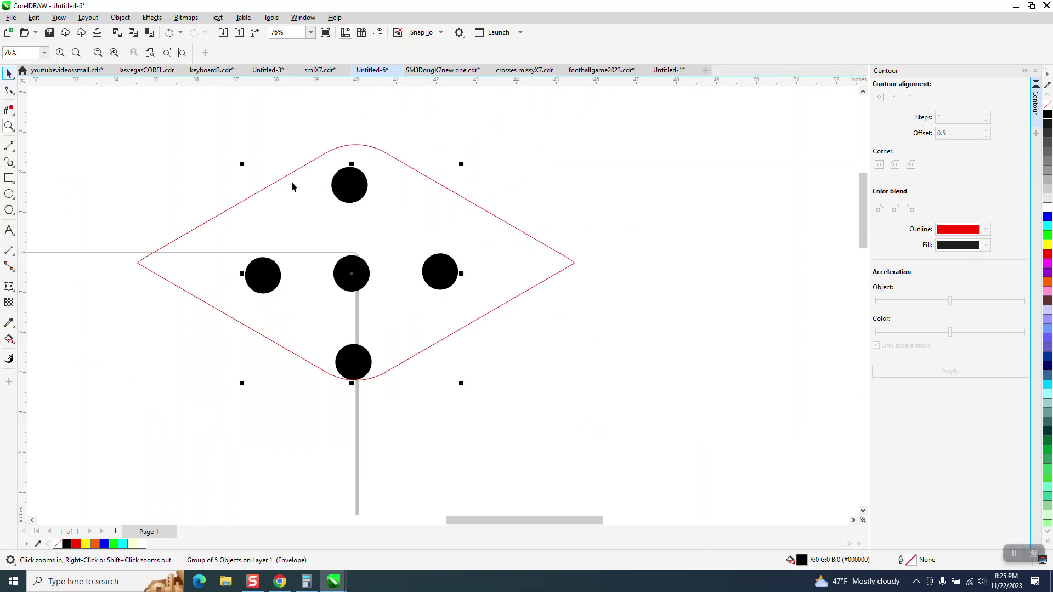
click(14, 291)
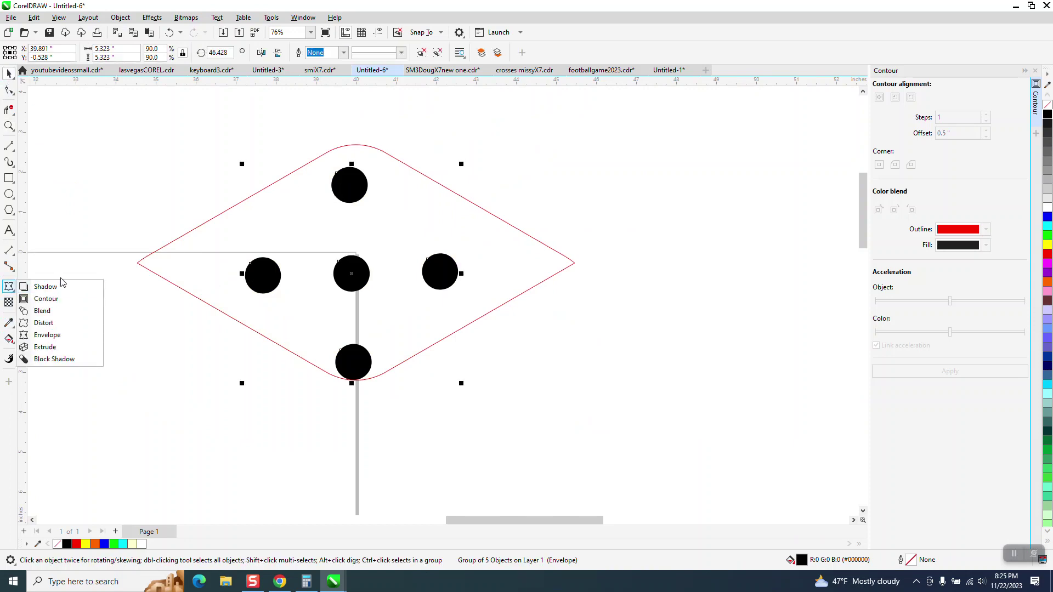
click(47, 335)
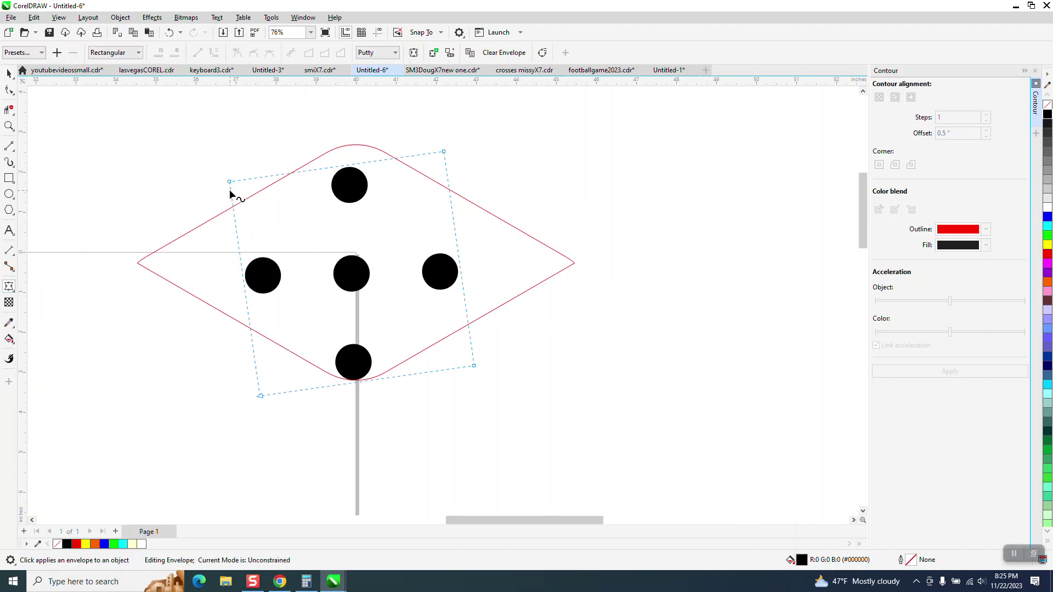
drag(444, 153, 362, 140)
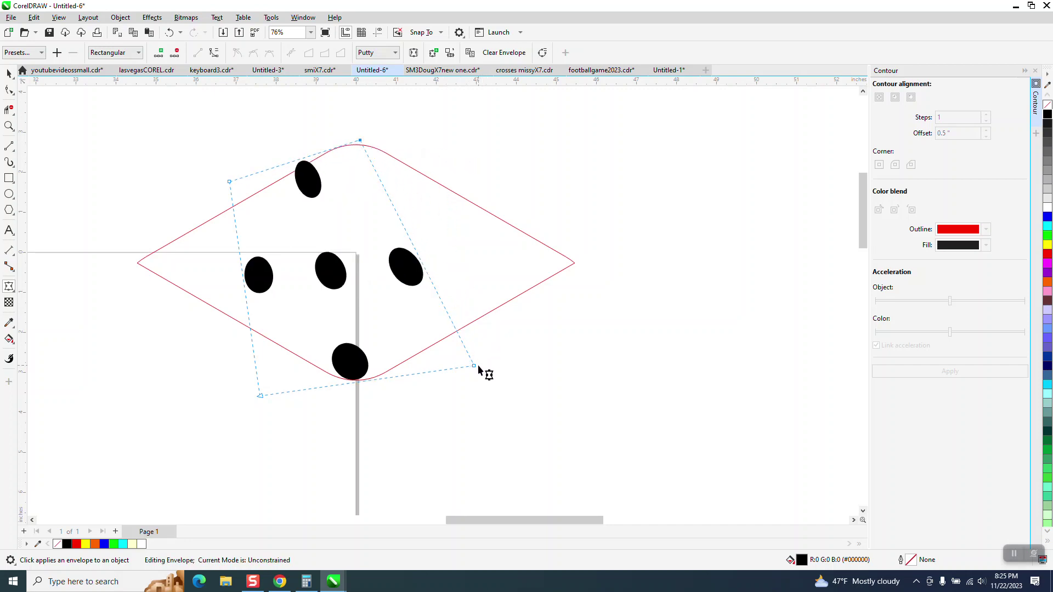
drag(475, 366, 574, 263)
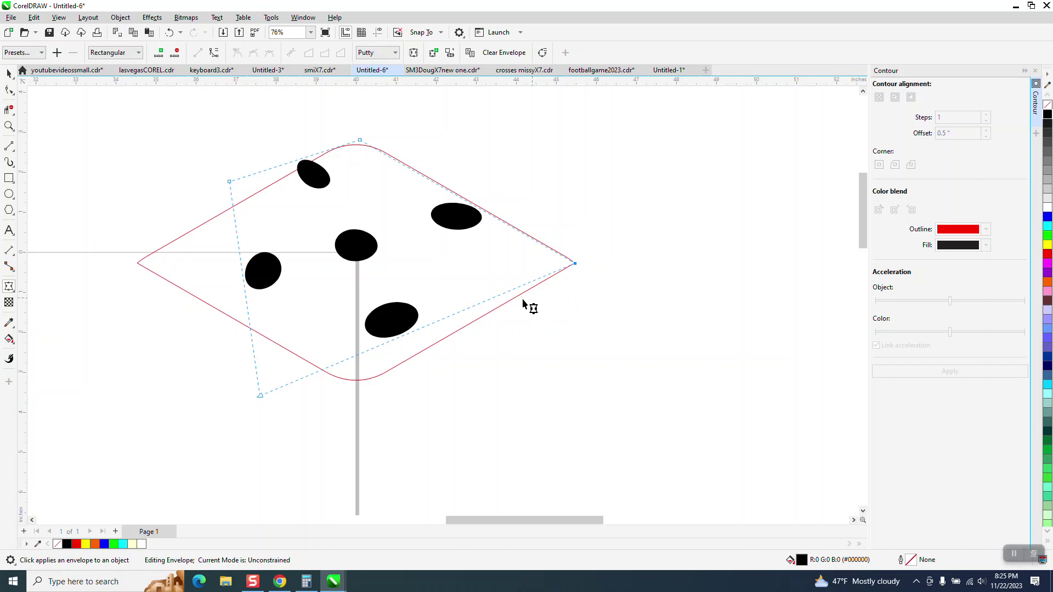
drag(262, 396, 350, 393)
drag(230, 187, 137, 263)
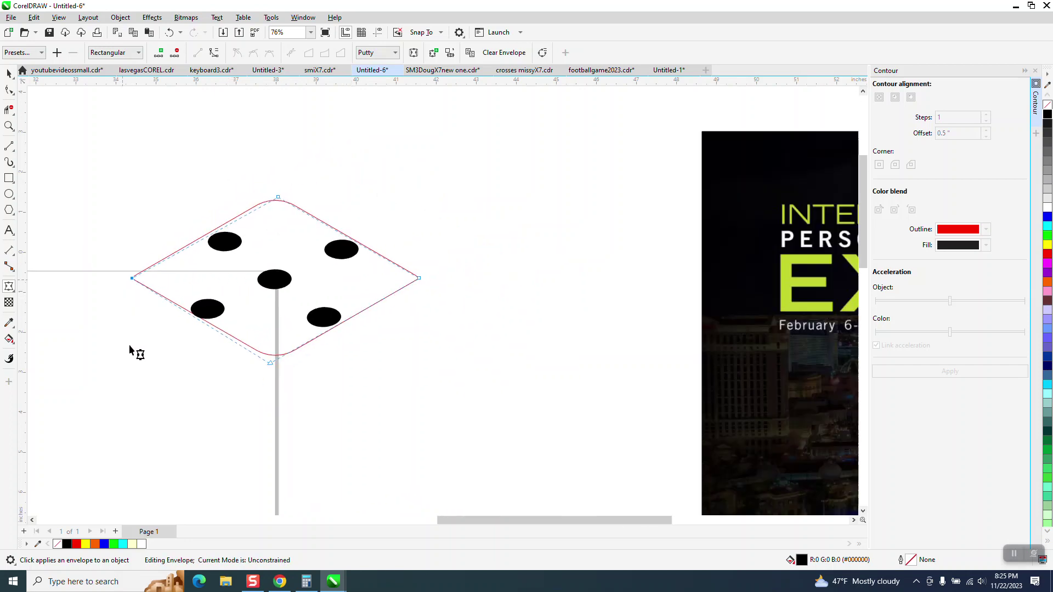
Nudge the warped five-dot group 10 inches left, down and left onto the die's top face.
scroll(323, 334, down, 6)
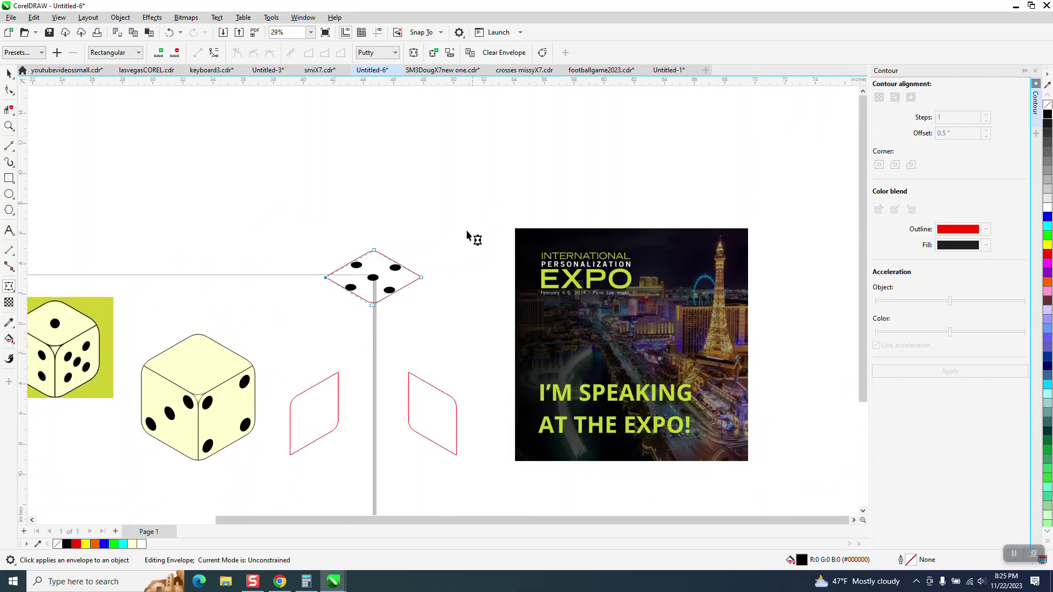
click(10, 89)
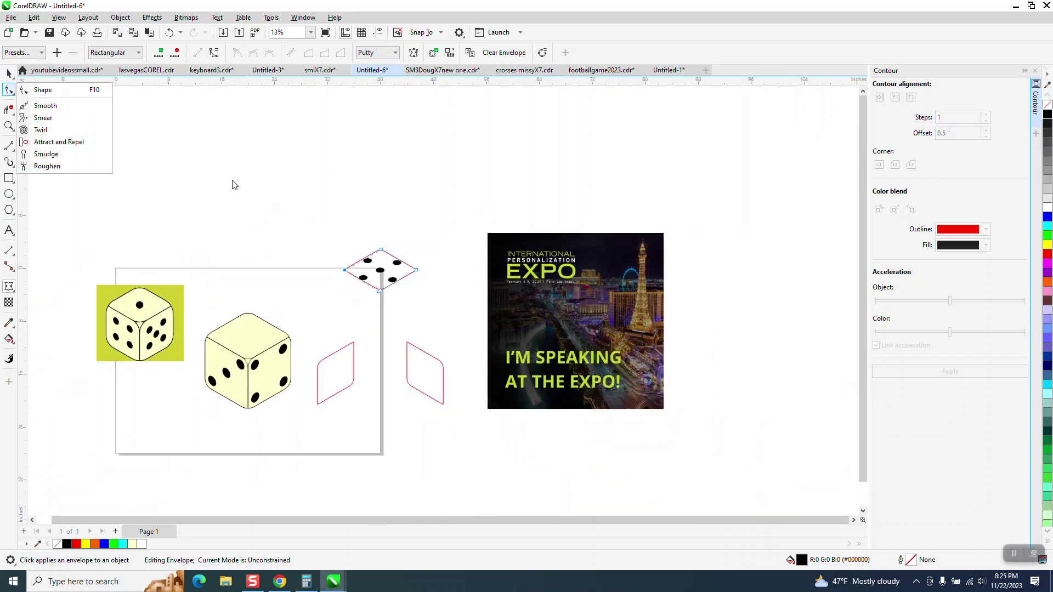
click(42, 90)
key(space)
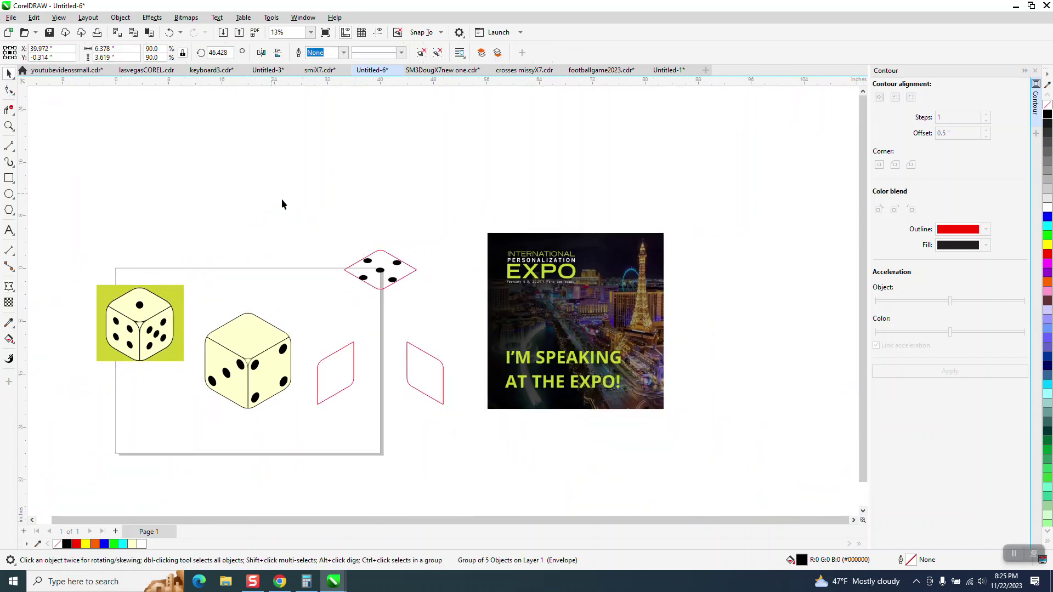
key(Left)
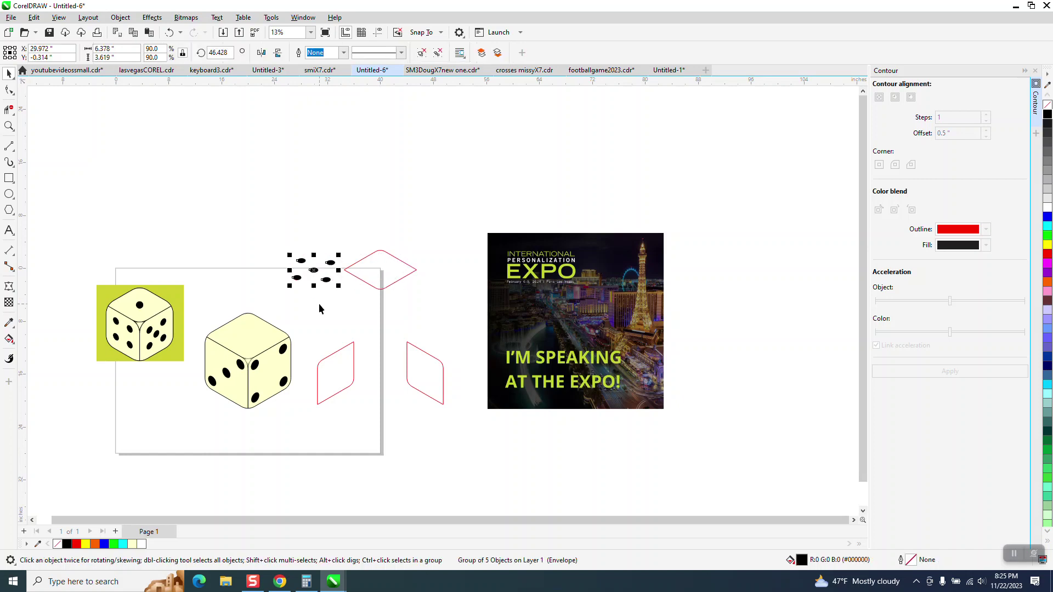
key(Down)
key(Left)
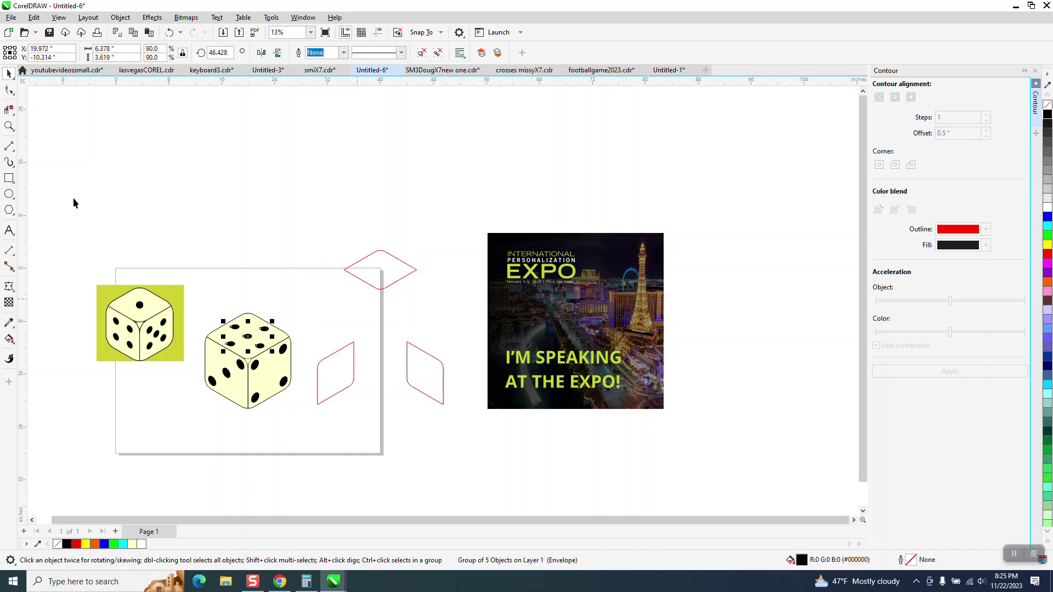
click(9, 126)
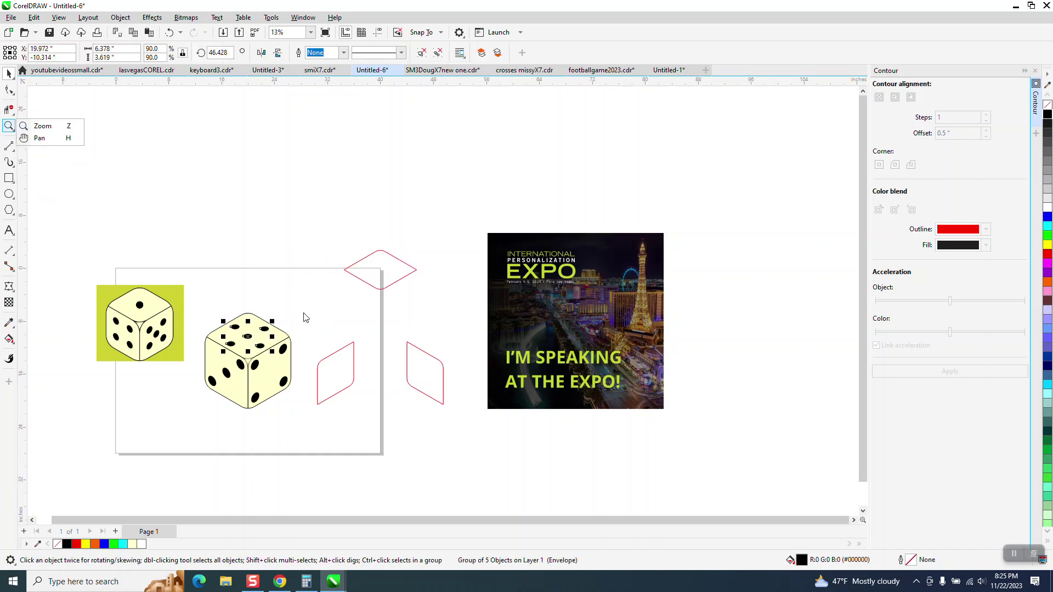
click(8, 125)
drag(391, 407, 390, 406)
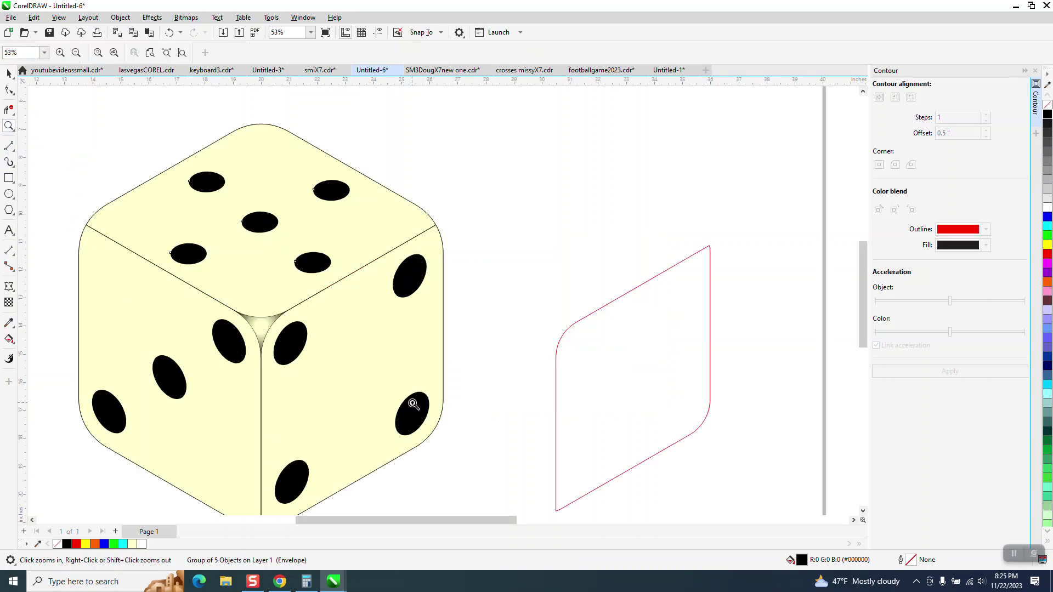
scroll(362, 384, down, 3)
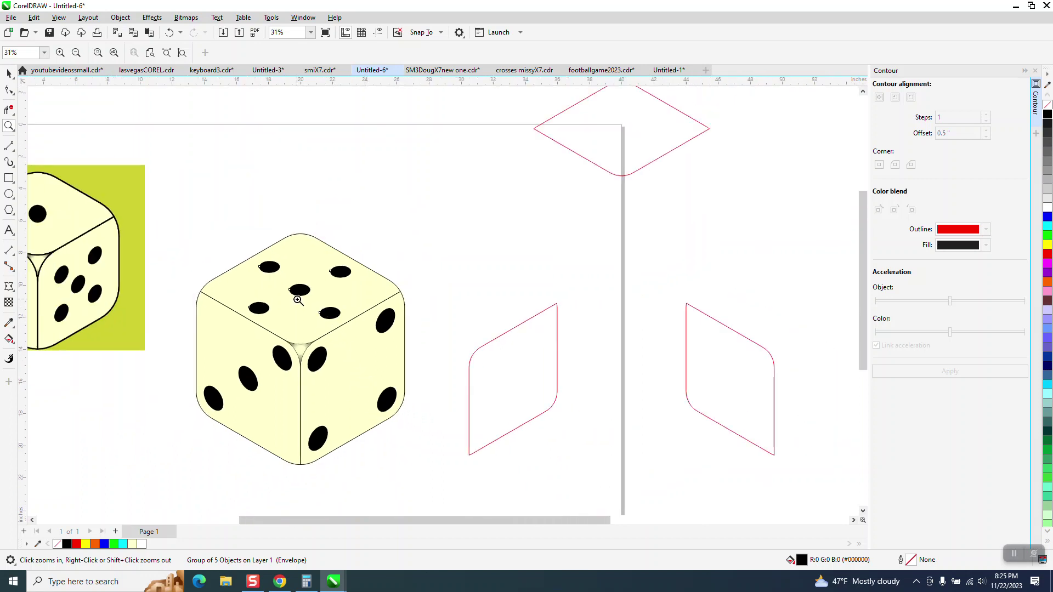
click(9, 73)
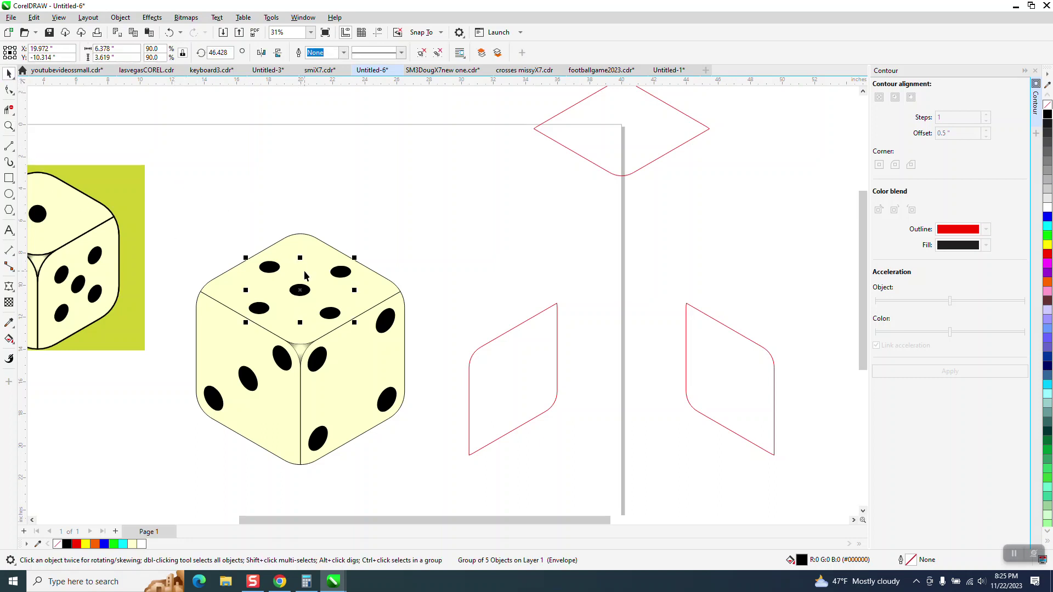
scroll(204, 250, down, 1)
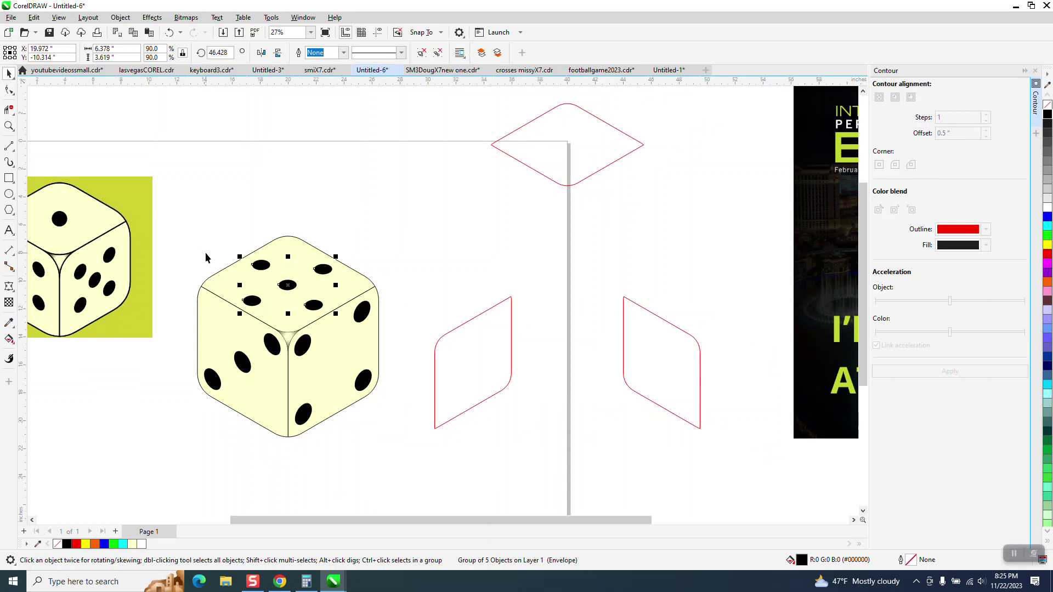
click(202, 249)
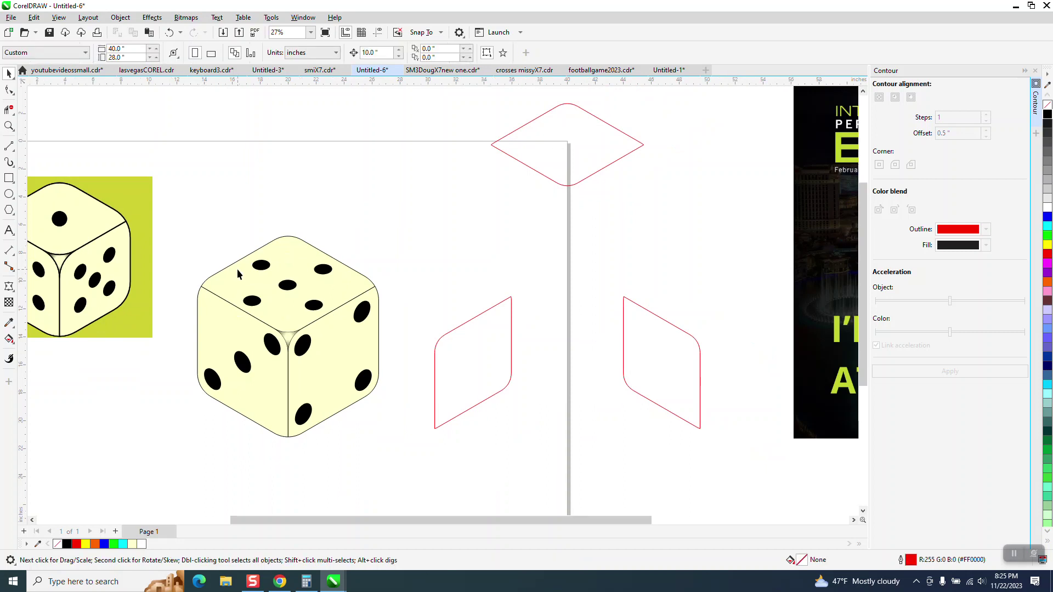
scroll(250, 276, down, 2)
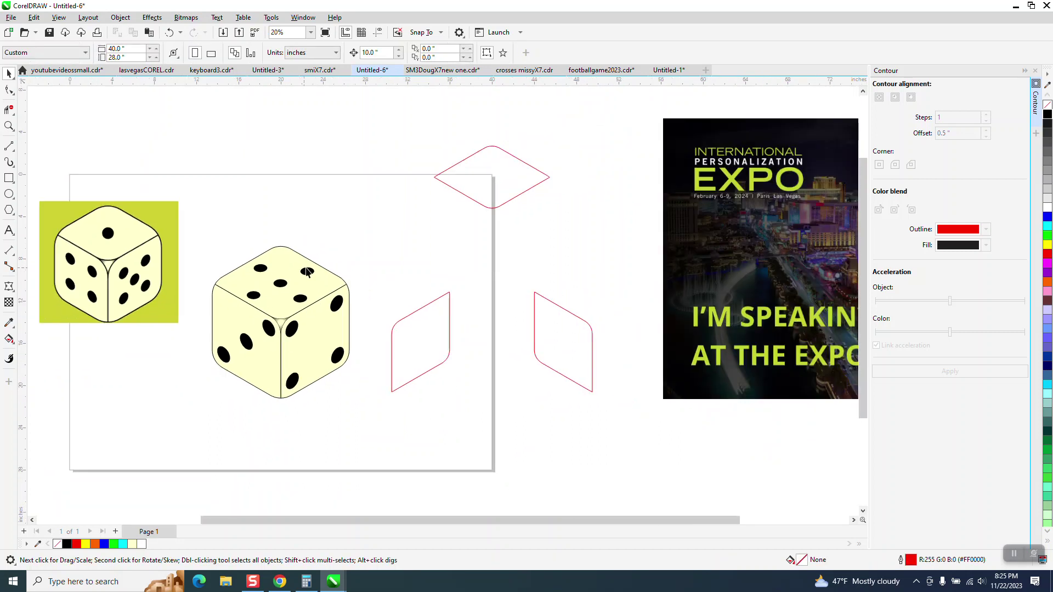
click(8, 126)
drag(191, 249, 360, 389)
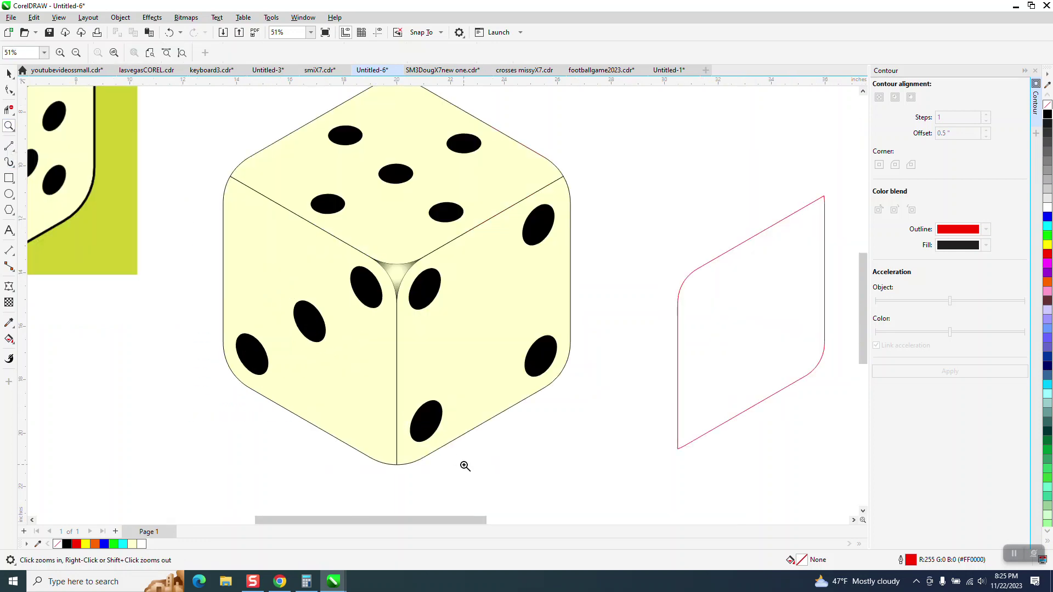